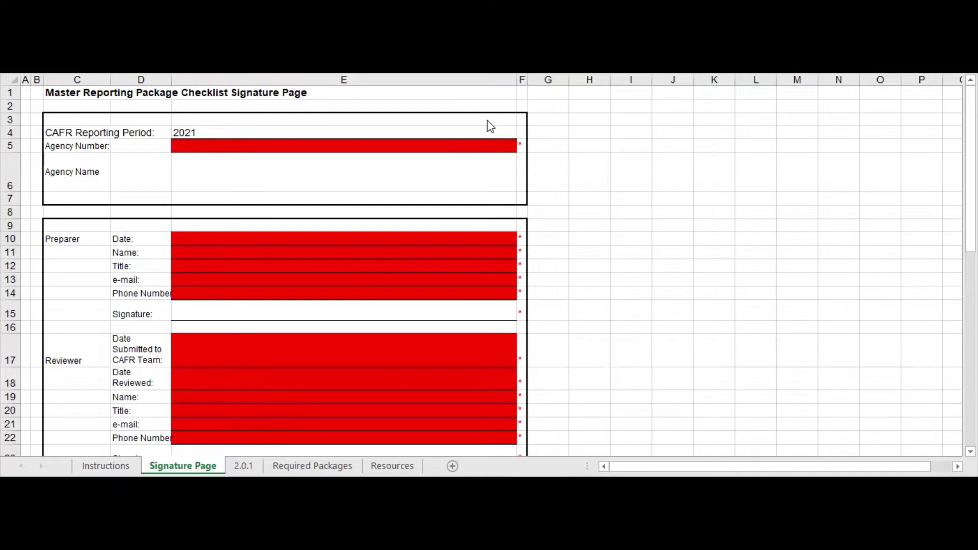
Pick E120 from the Agency Number list in E5 so COMPTROLLER GENERAL'S OFFICE fills in
left_click(419, 146)
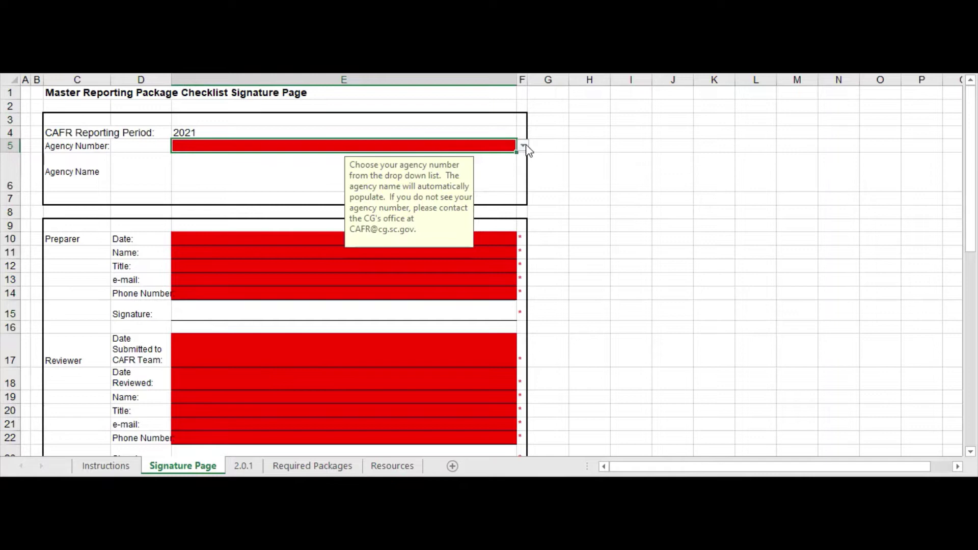
left_click(523, 146)
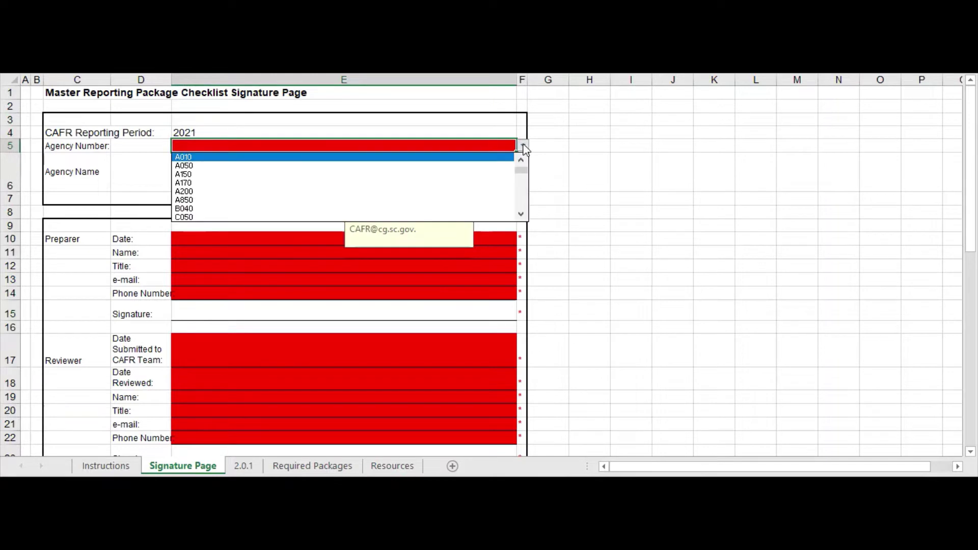
left_click(522, 215)
left_click(522, 214)
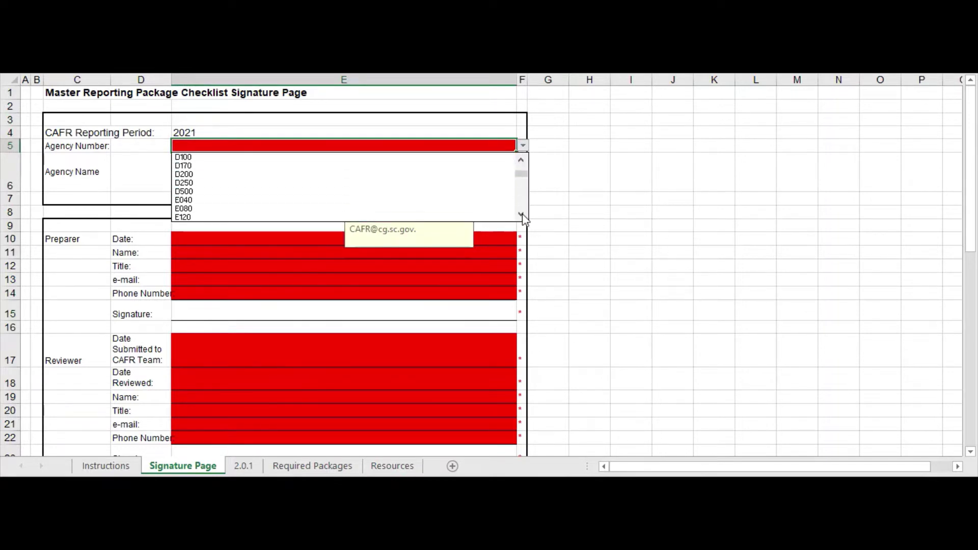
left_click(436, 209)
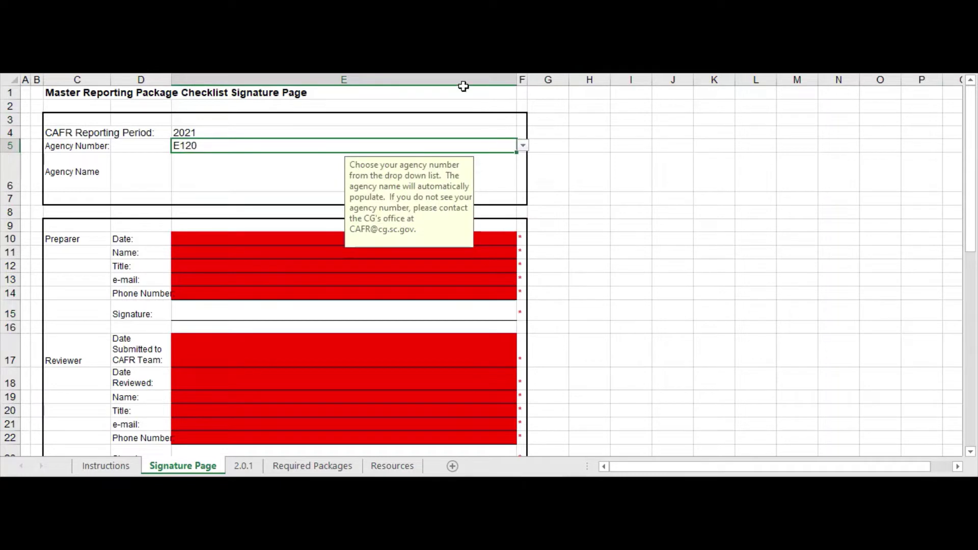
left_click(354, 261)
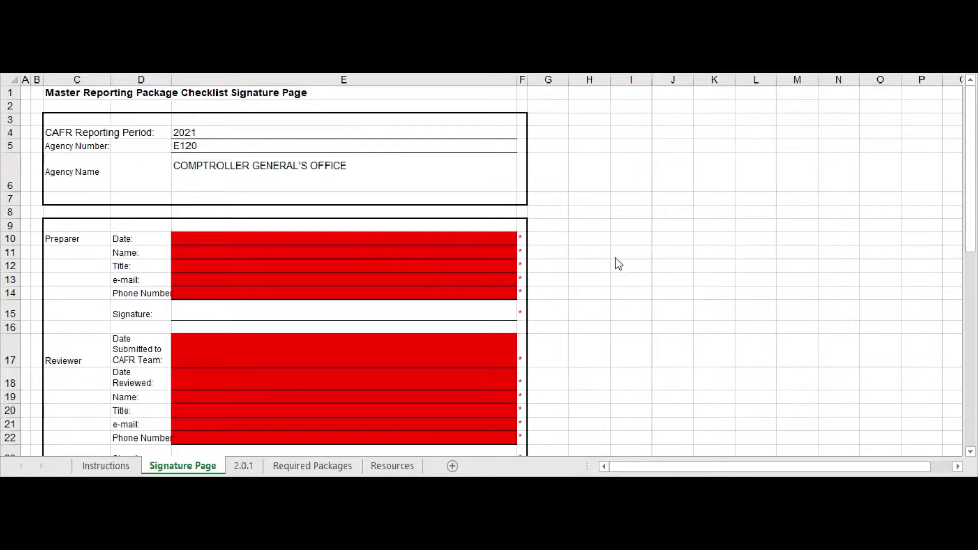
Enter 6/30/2021 as the preparer date in E10, then select the Date Submitted to CAFR Team row
left_click(391, 240)
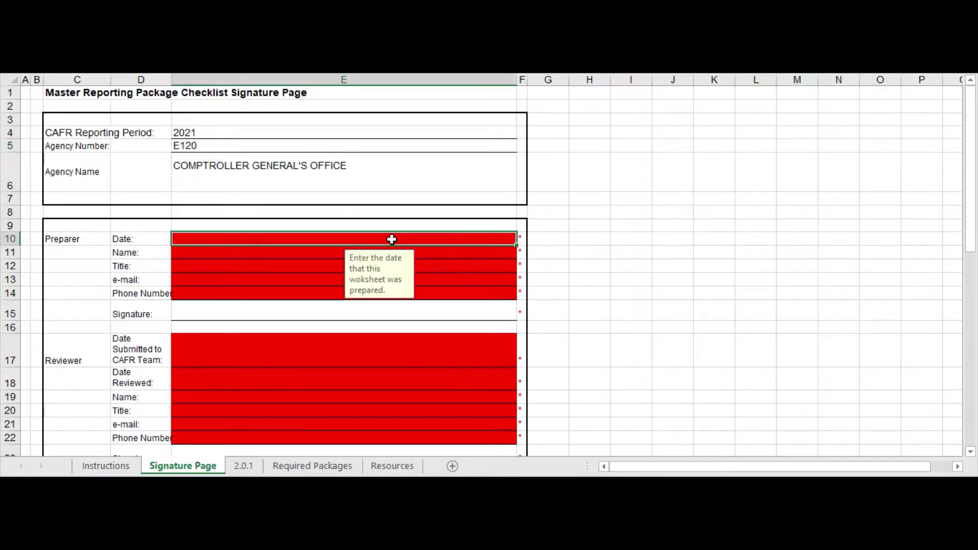
type("6")
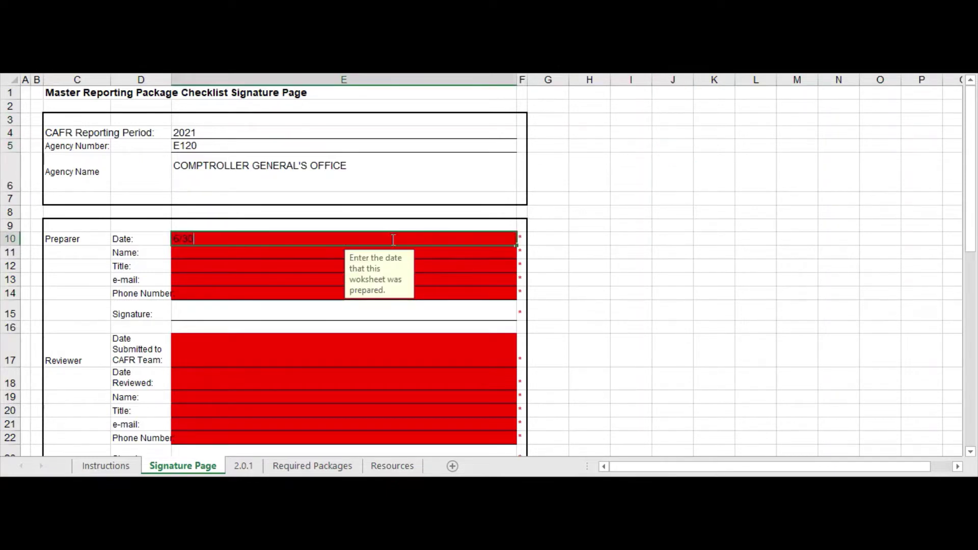
key("BackSpace")
type("6/30/2020")
key("BackSpace")
type("1")
key("Return")
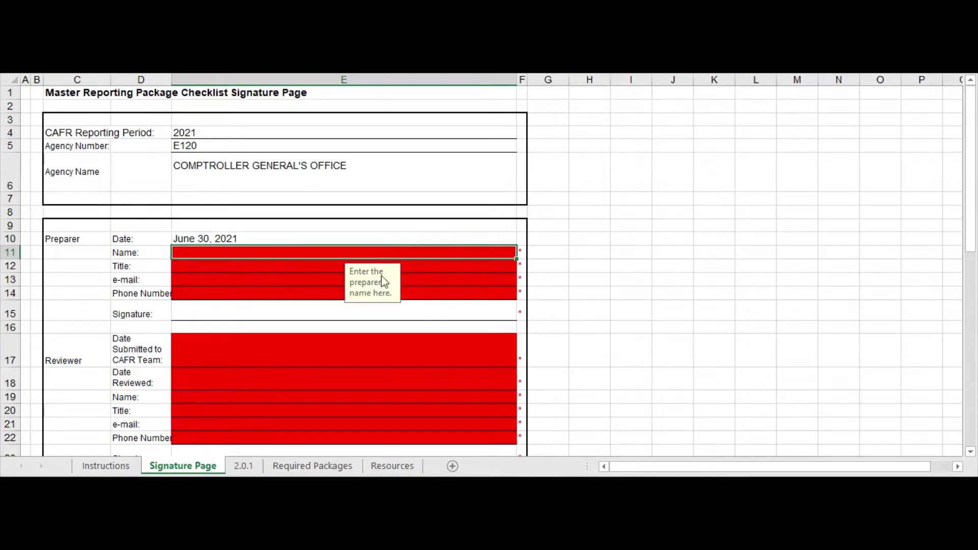
left_click(264, 266)
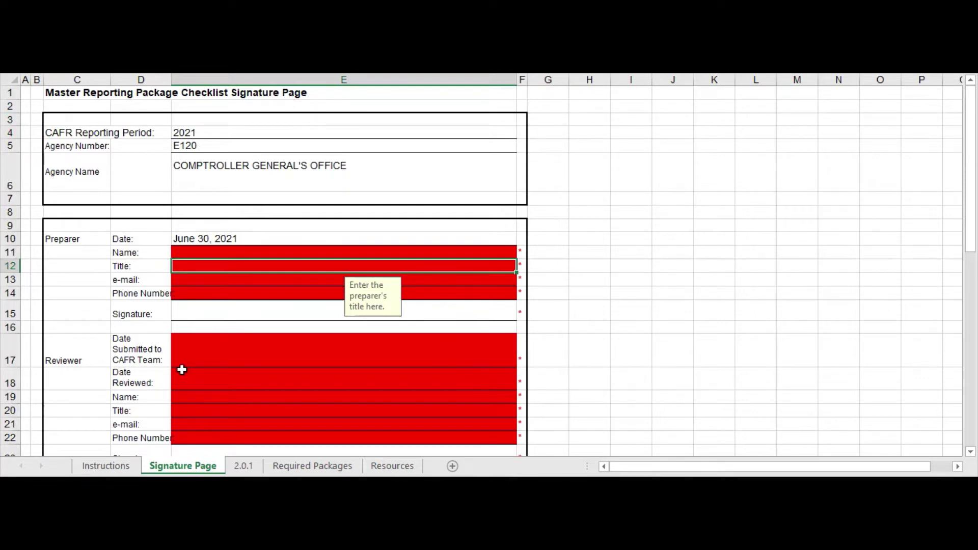
left_click_drag(145, 351, 250, 352)
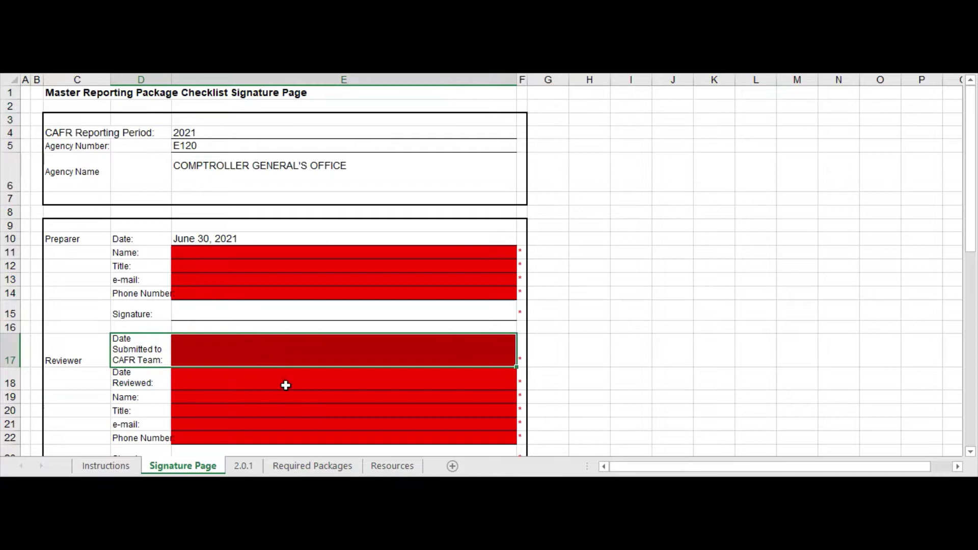
Check that agency E120, COMPTROLLER GENERAL'S OFFICE and 6/30/2021 carried over to sheet 2.0.1
left_click(250, 470)
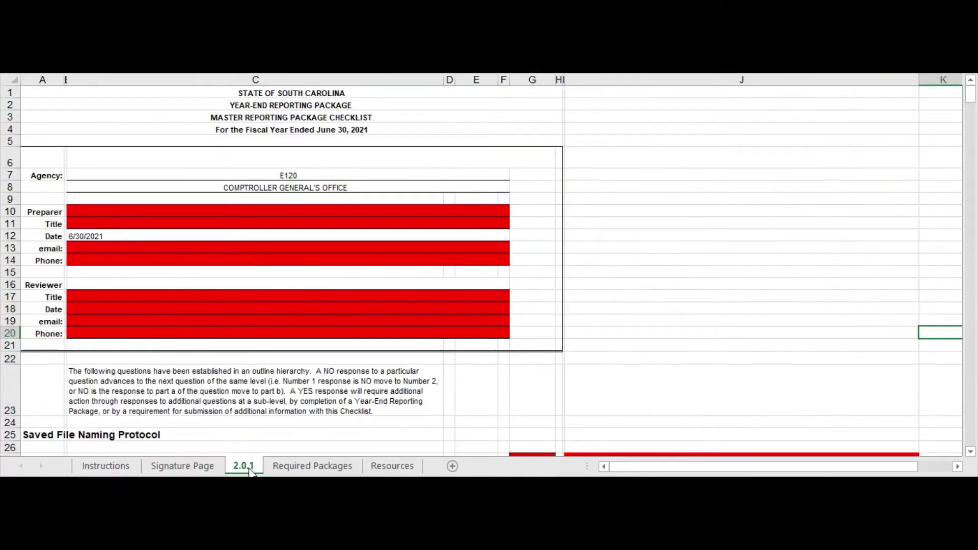
left_click(190, 465)
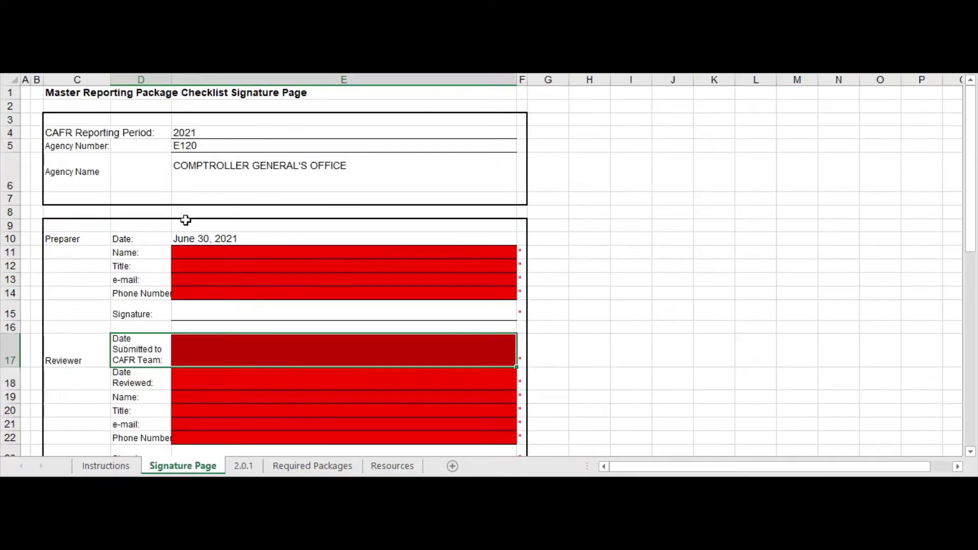
left_click(188, 240)
left_click(204, 147)
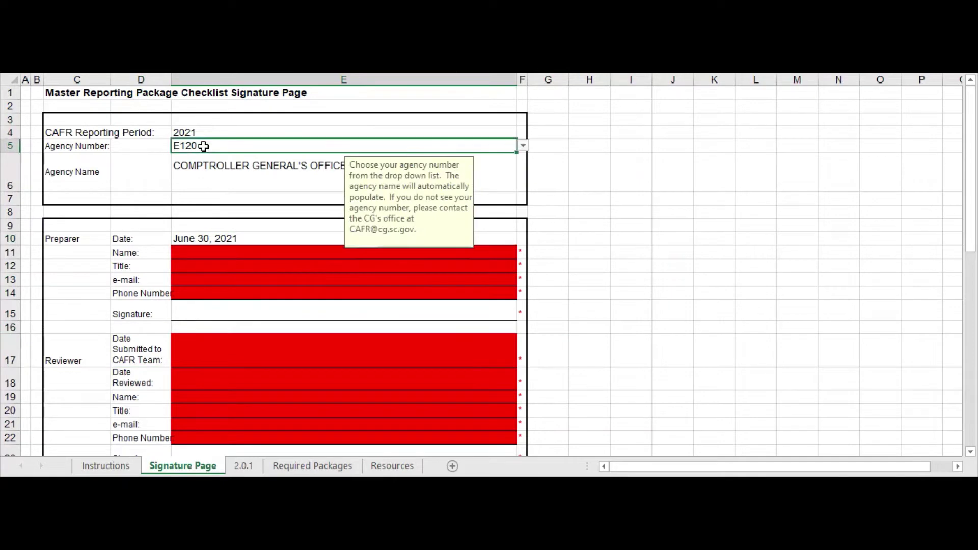
left_click(243, 466)
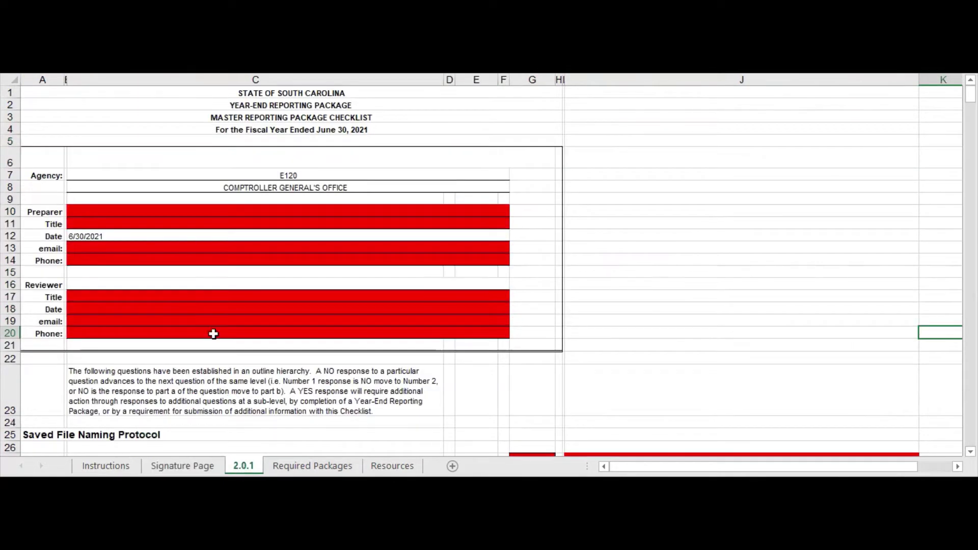
left_click(186, 176)
left_click(186, 186)
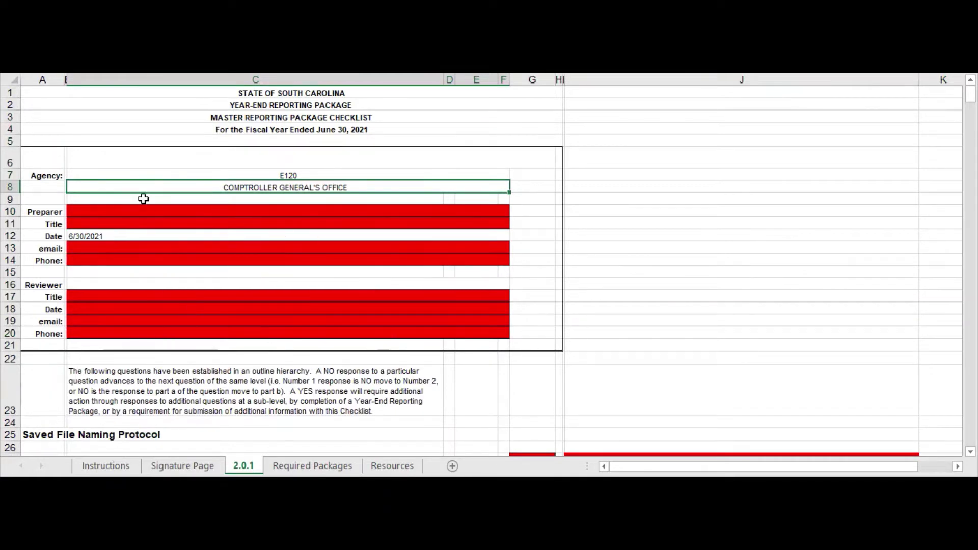
Scroll to question 1 on sheet 2.0.1 and read its red note on E120 file naming
scroll(181, 398, "down", 1)
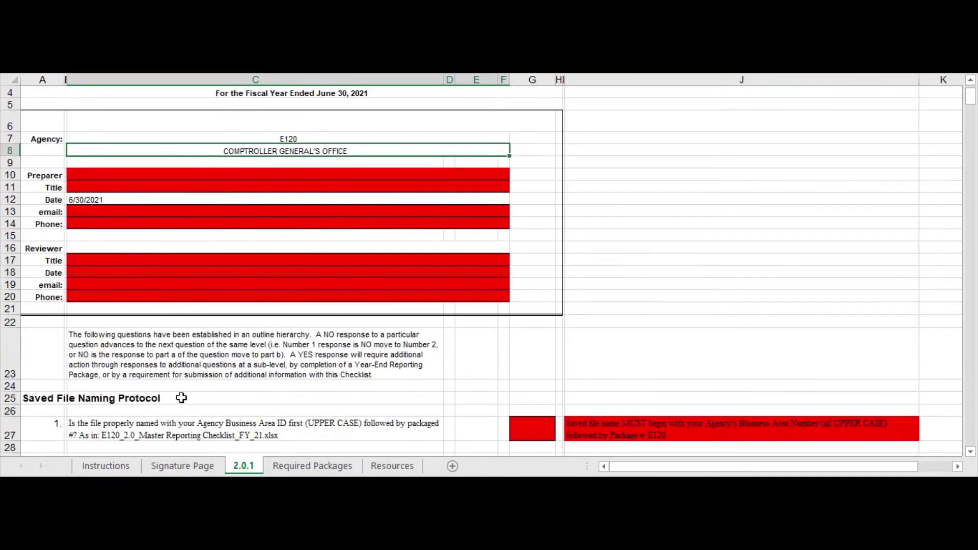
scroll(181, 398, "down", 1)
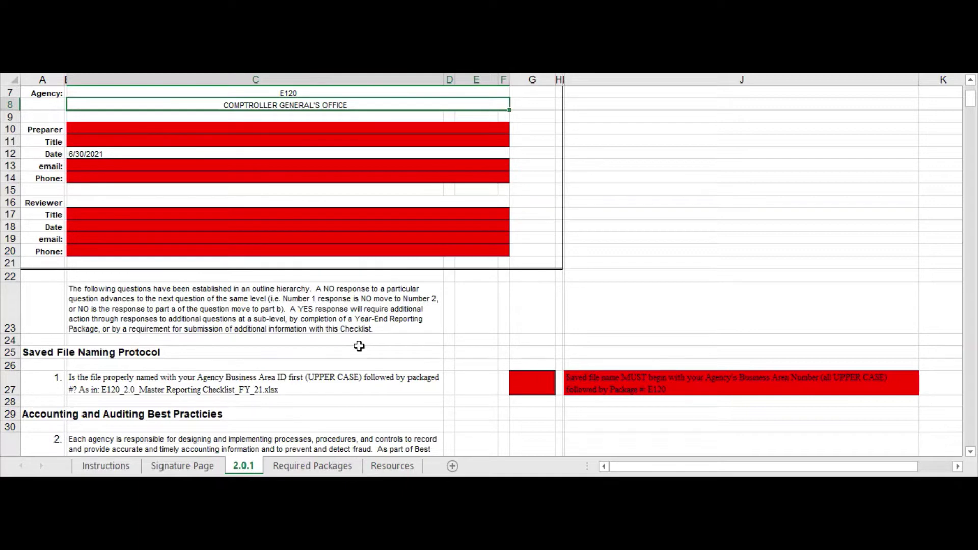
left_click(159, 381)
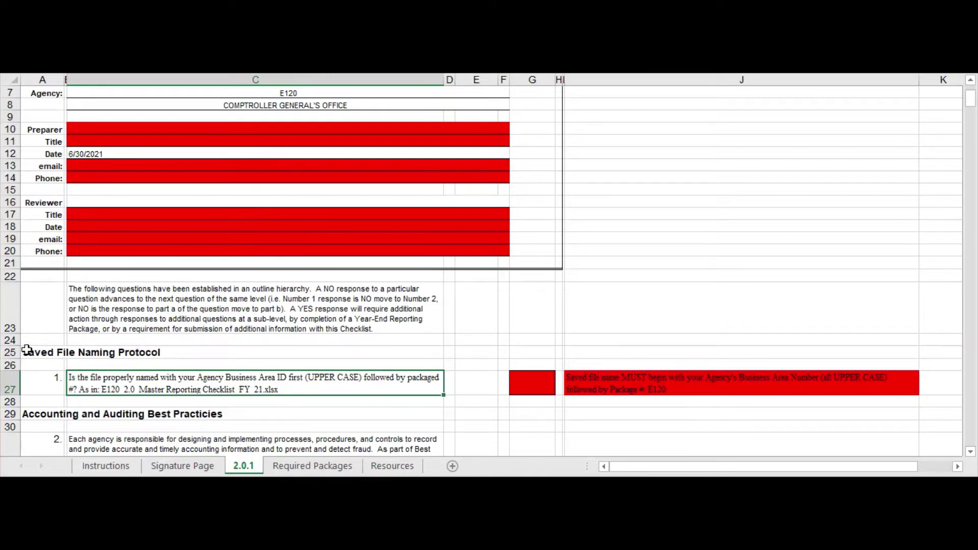
left_click(637, 388)
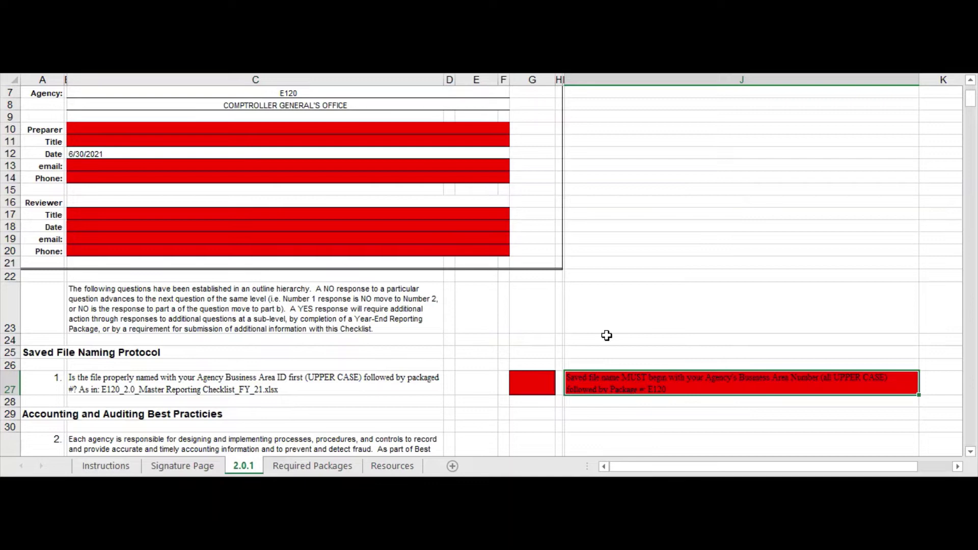
Save the workbook under a new name with E120 replacing the SEC prefix
key("alt+f")
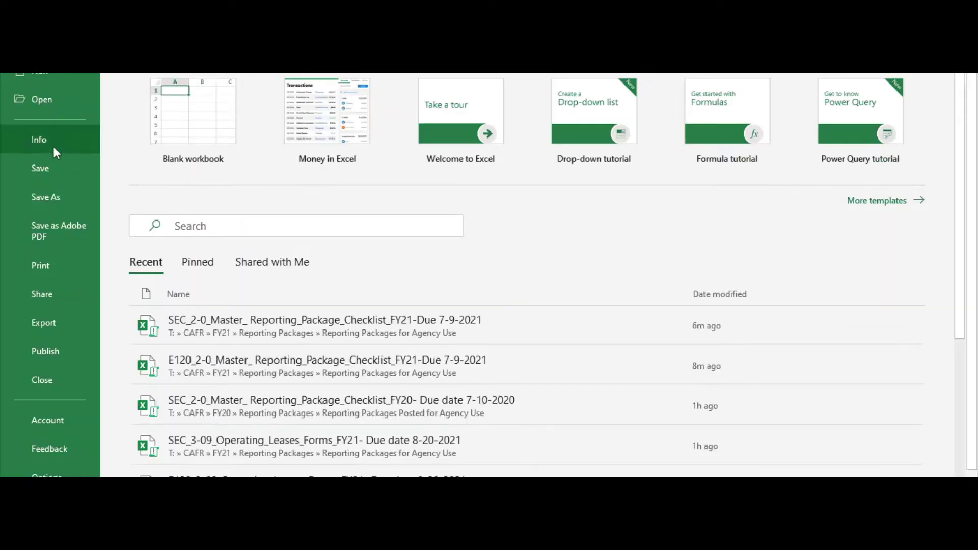
left_click(52, 199)
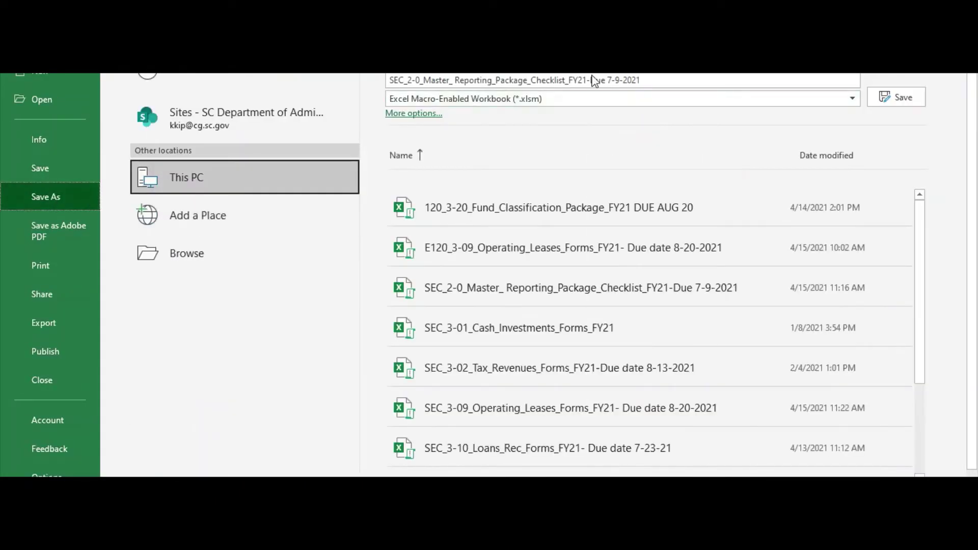
left_click(405, 82)
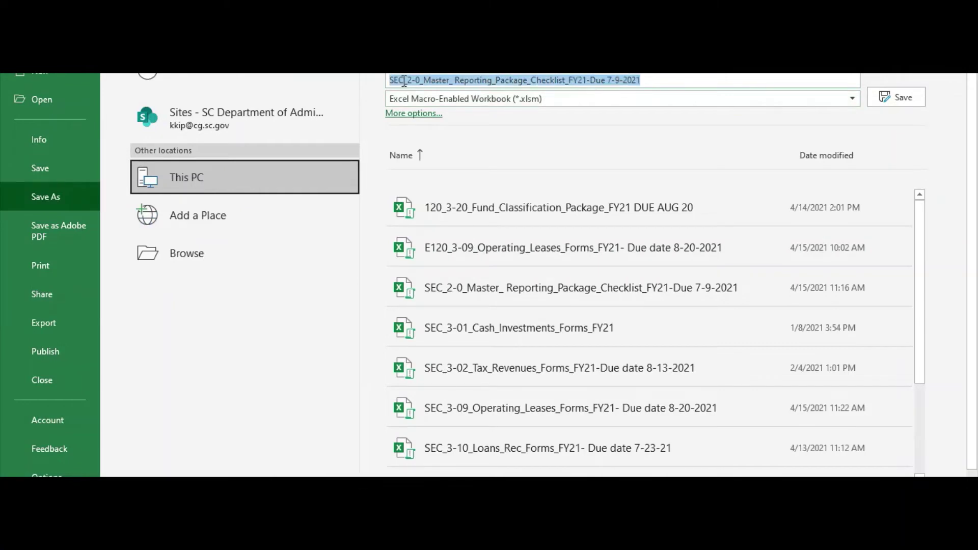
left_click_drag(405, 81, 389, 81)
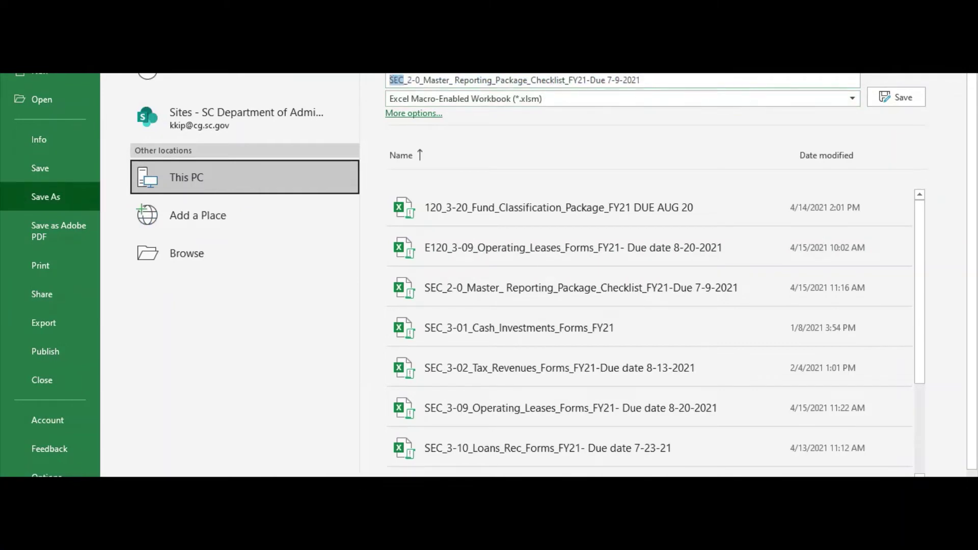
type("e")
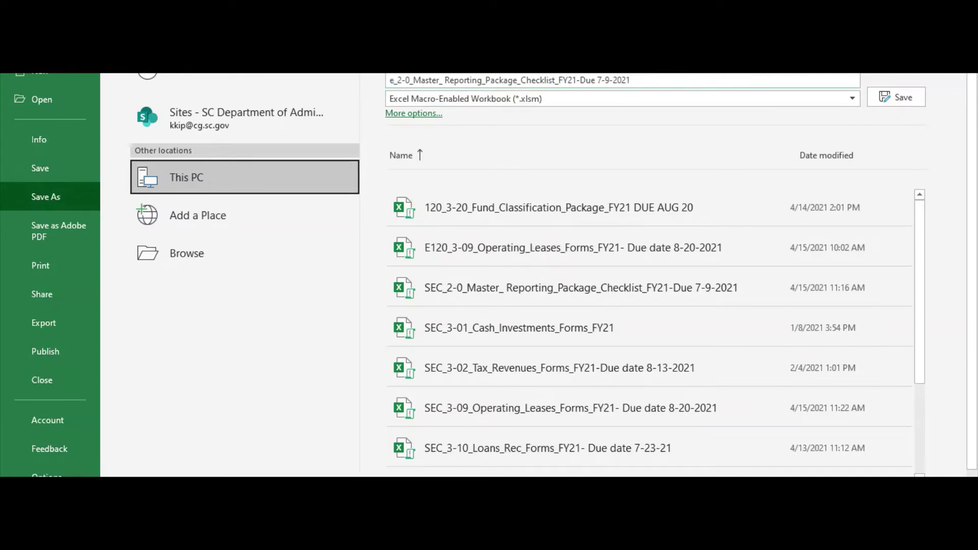
key("BackSpace")
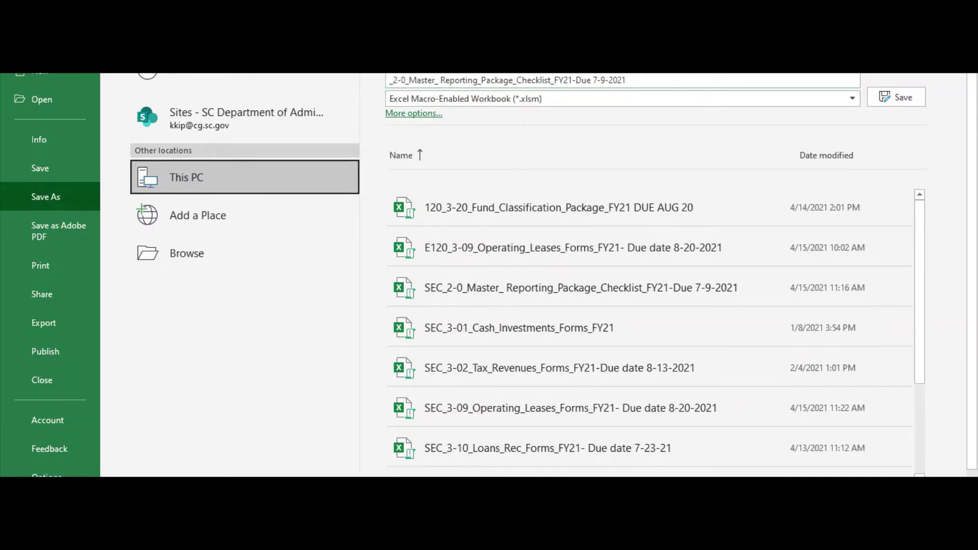
type("E")
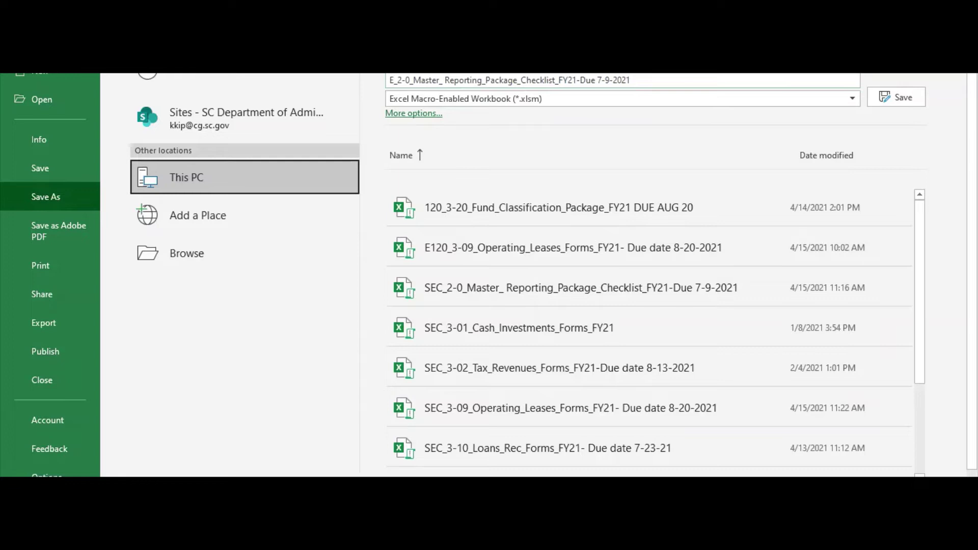
type("120")
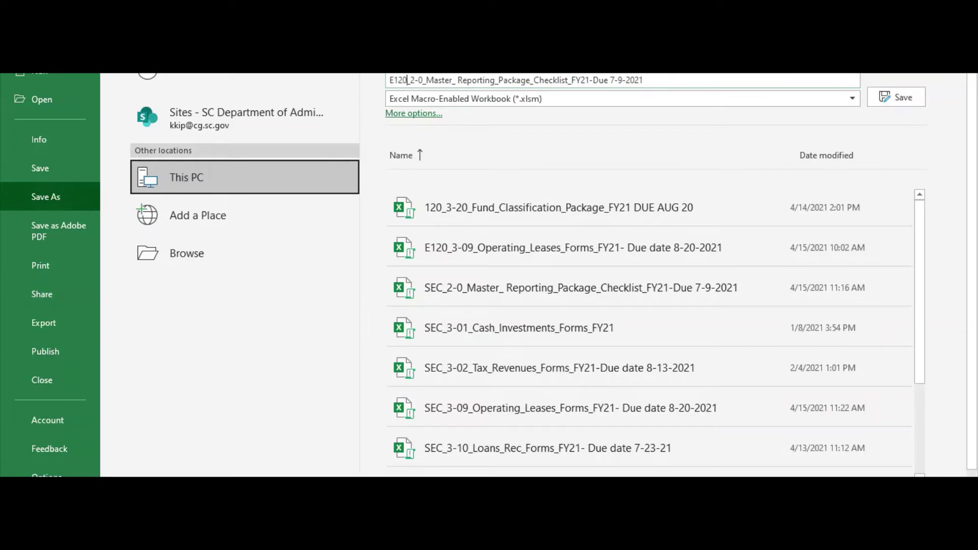
left_click(897, 97)
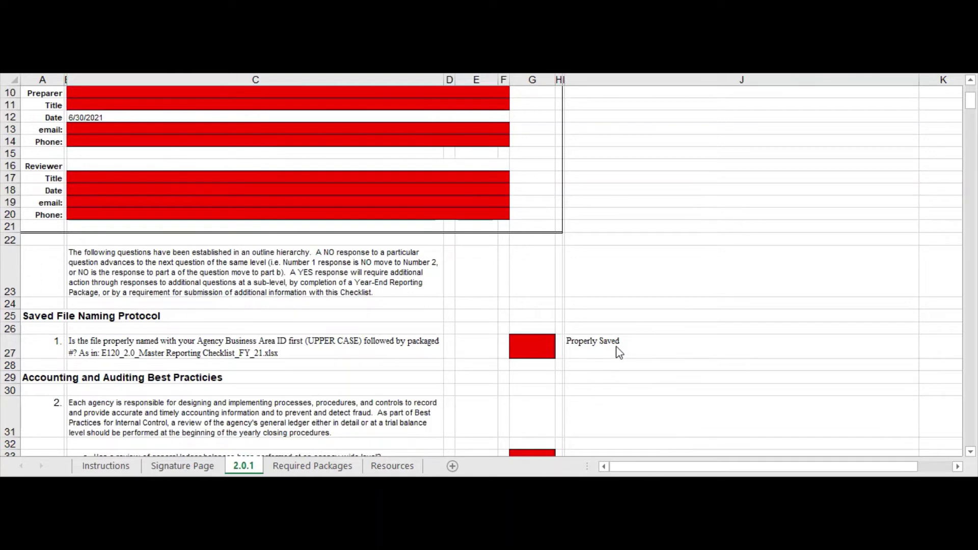
Choose Yes for question 1 in G27 and confirm the Properly Saved note and E120 header
left_click(606, 341)
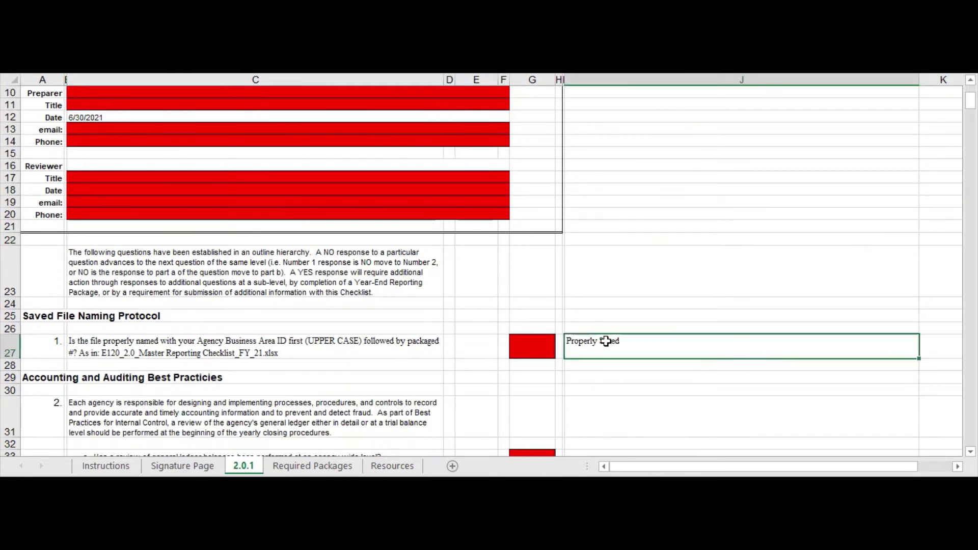
left_click(520, 345)
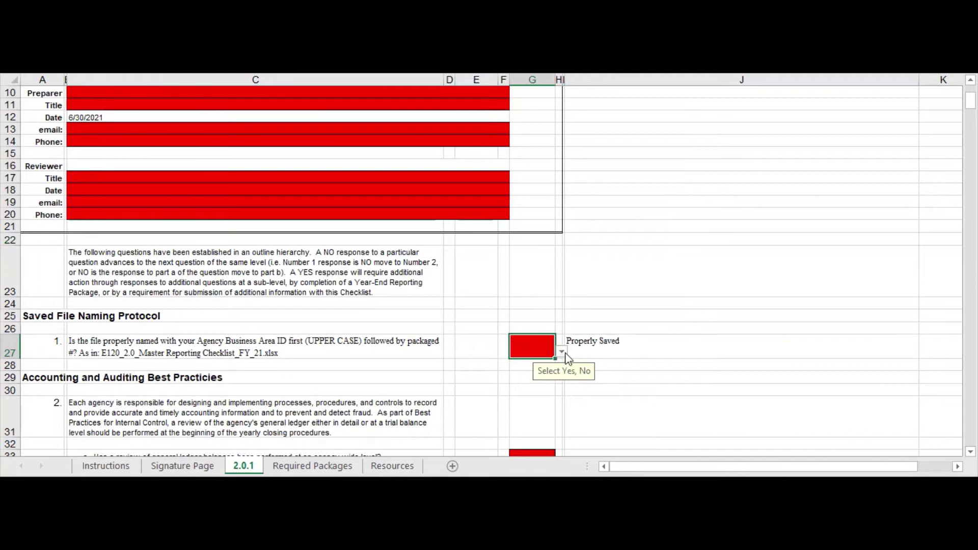
left_click(562, 351)
left_click(544, 363)
left_click(479, 346)
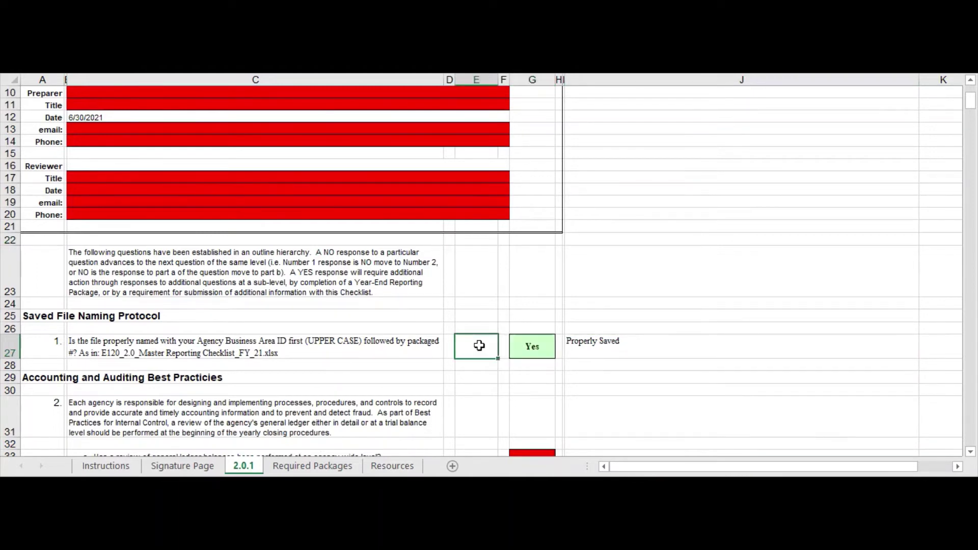
left_click(613, 348)
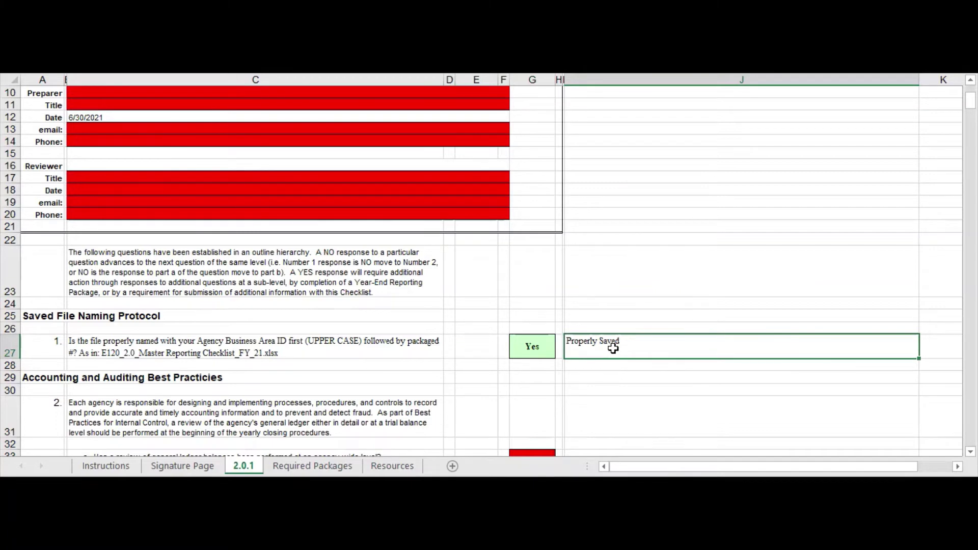
scroll(574, 339, "up", 2)
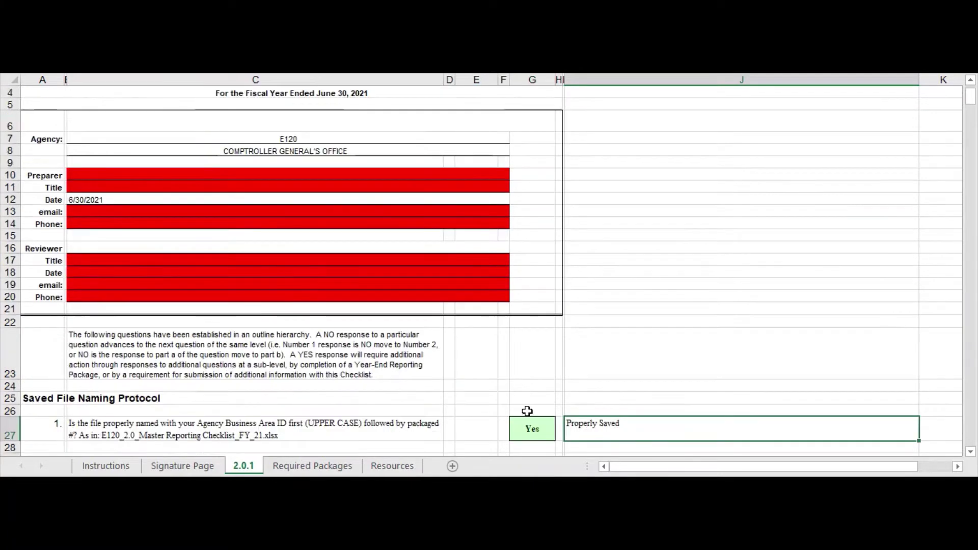
left_click(297, 139)
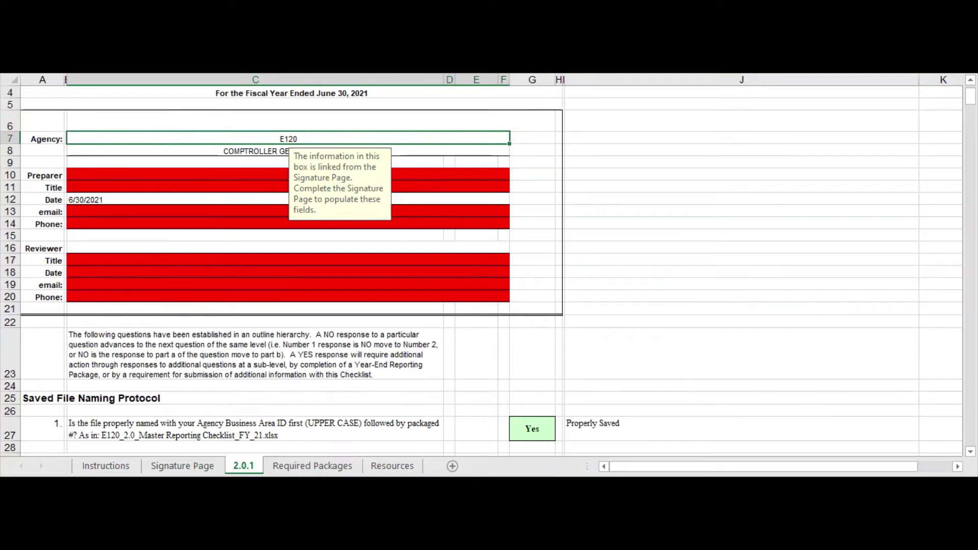
left_click(624, 429)
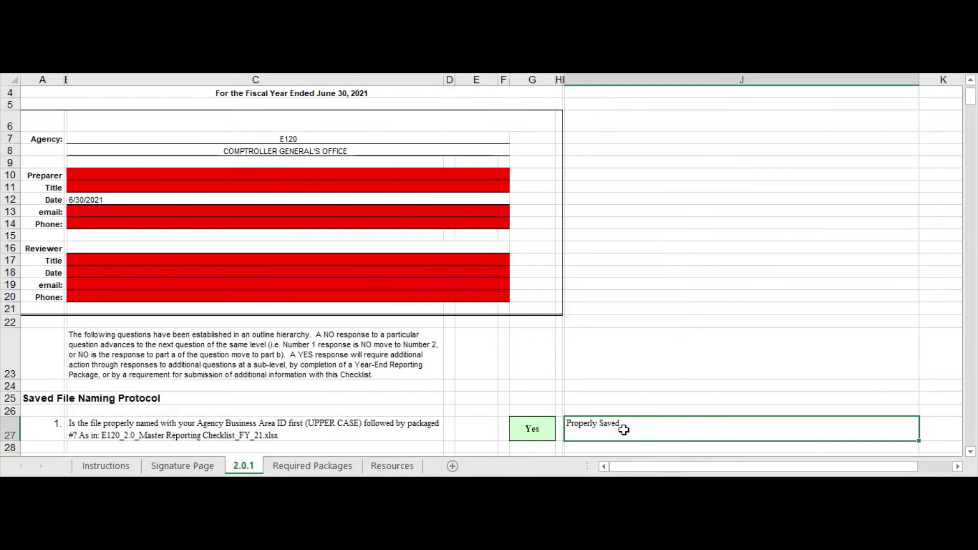
Scroll to question 2a and show the Yes/No list in G33 without choosing an answer
scroll(624, 429, "down", 1)
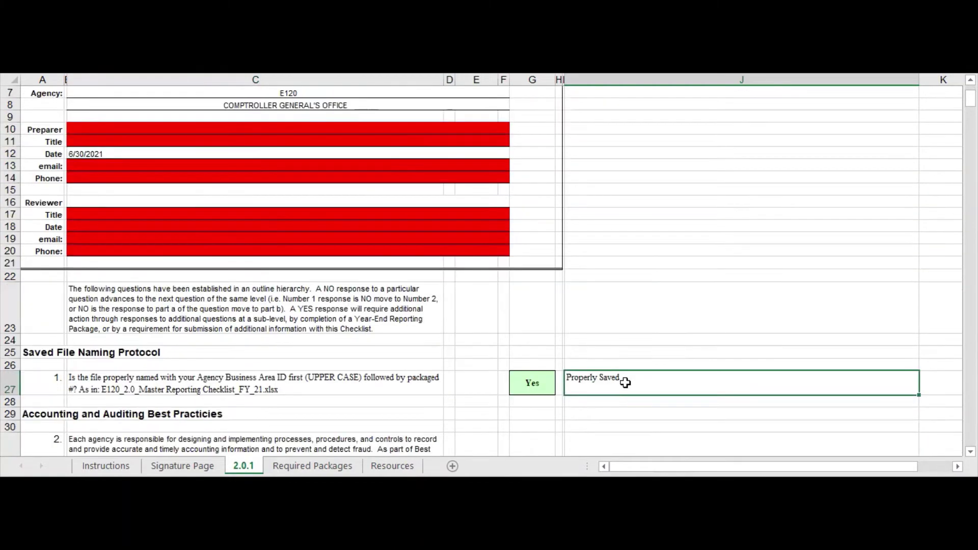
scroll(630, 346, "down", 1)
scroll(626, 348, "down", 2)
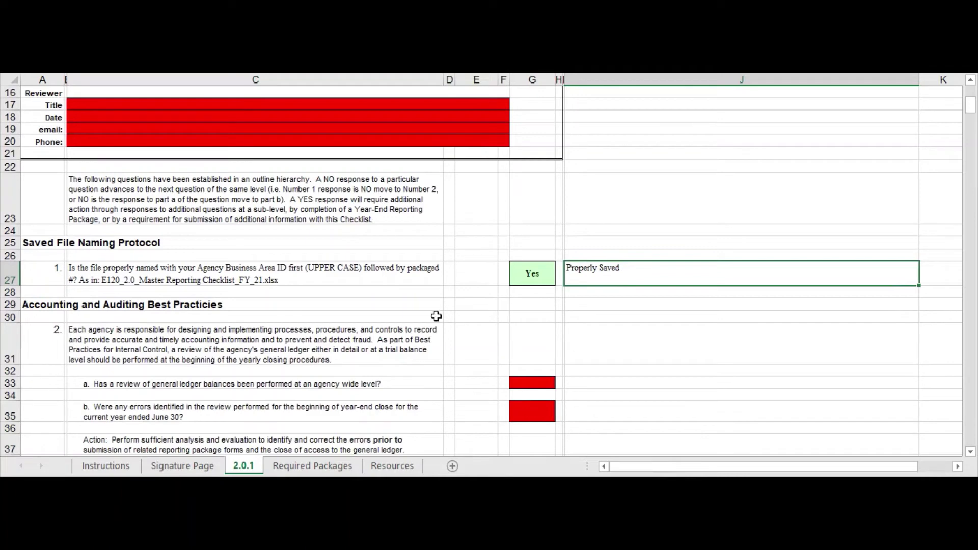
left_click(525, 383)
left_click(534, 408)
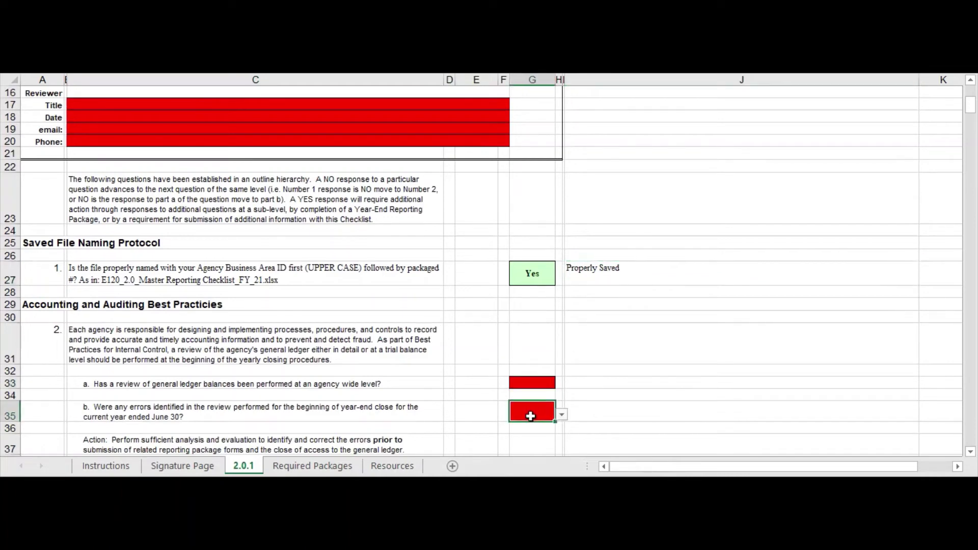
left_click(550, 382)
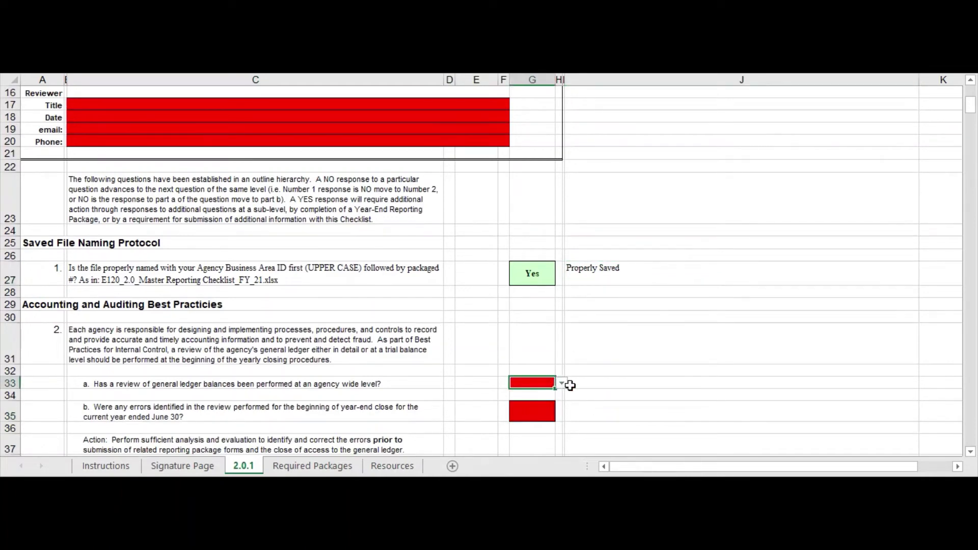
left_click(563, 384)
left_click(555, 384)
left_click(561, 383)
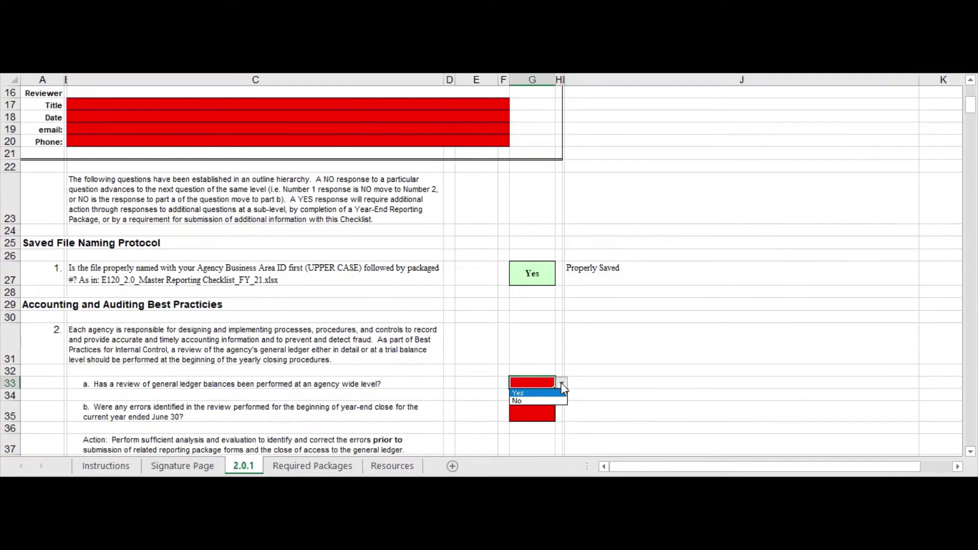
left_click(562, 383)
Choose Yes for question 26 on capital lease payments in G173, then check its follow-up answer cells
scroll(538, 416, "down", 1)
scroll(538, 416, "down", 3)
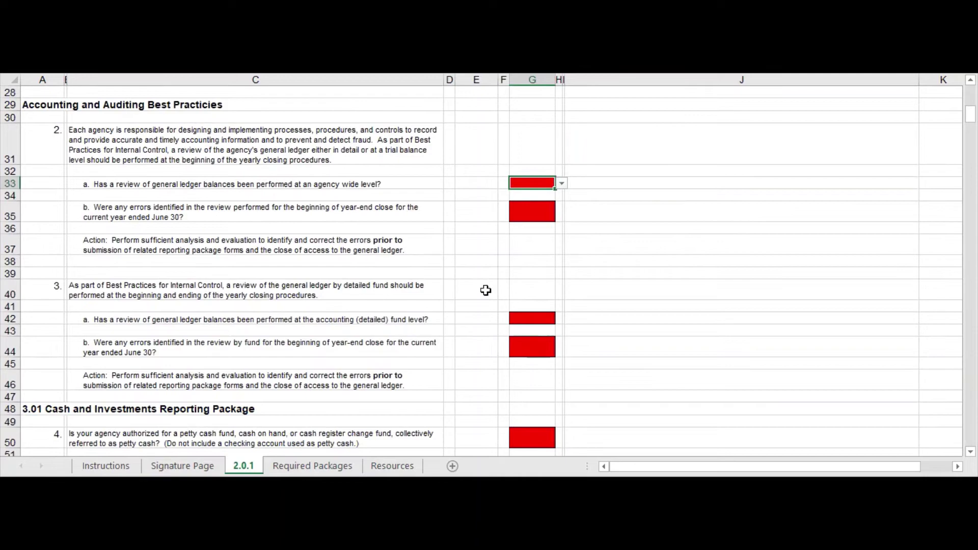
scroll(486, 290, "down", 7)
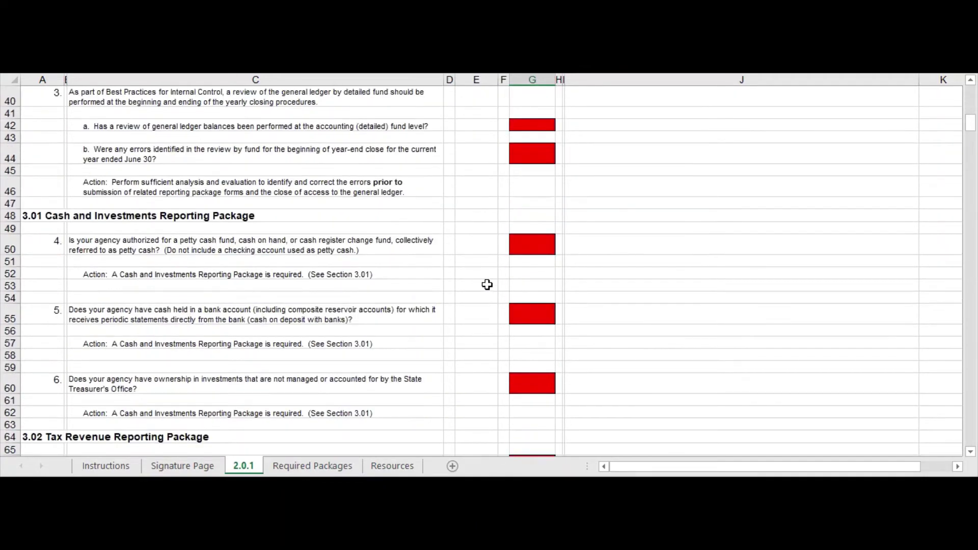
scroll(487, 285, "down", 13)
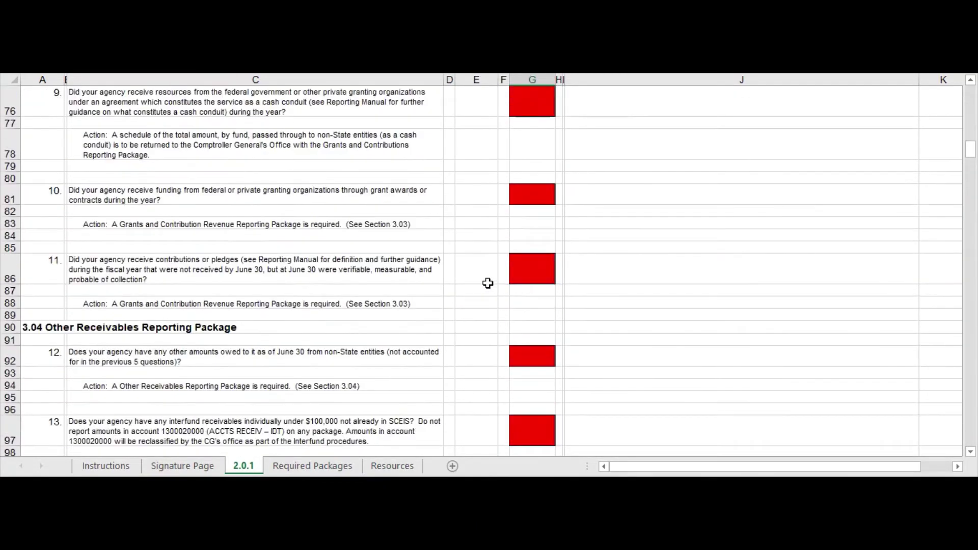
scroll(488, 283, "down", 20)
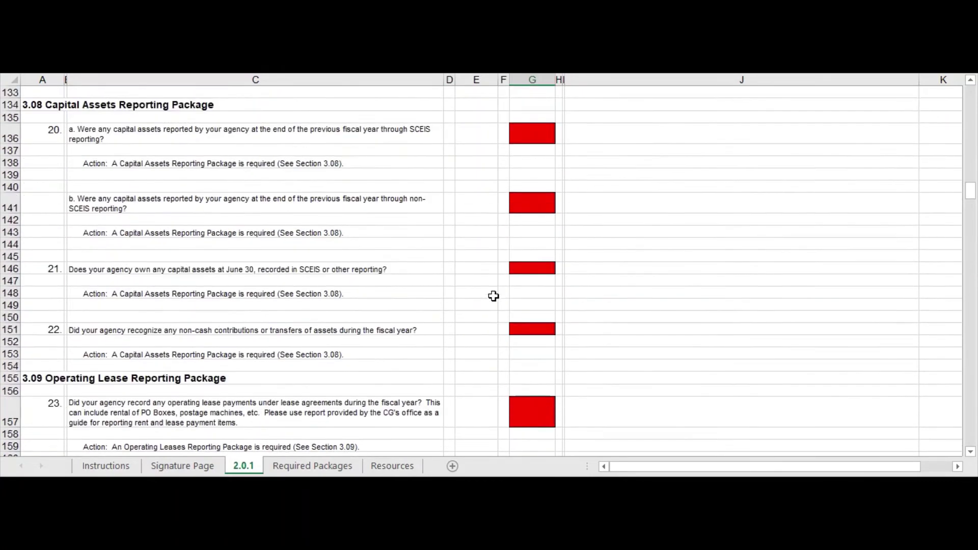
scroll(499, 290, "down", 6)
scroll(500, 291, "up", 1)
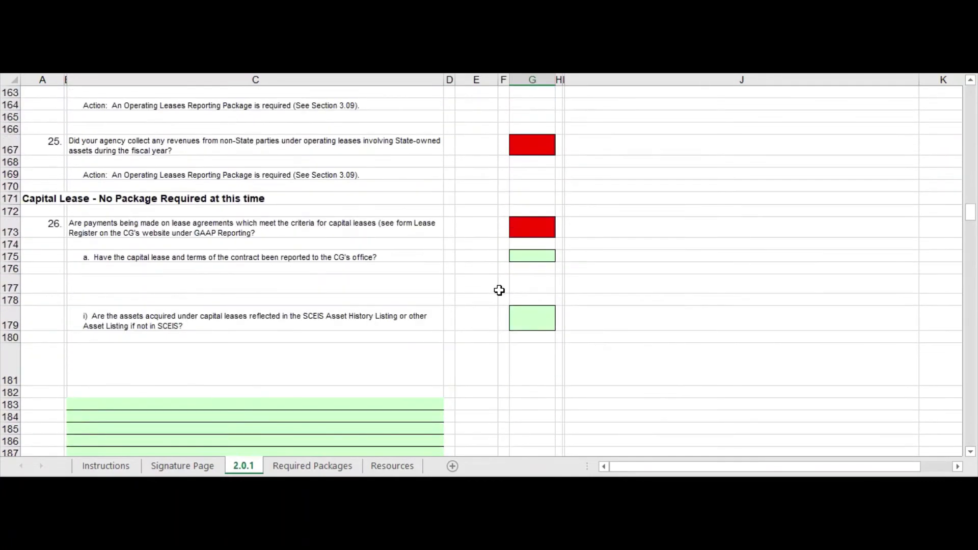
left_click(542, 265)
left_click(544, 258)
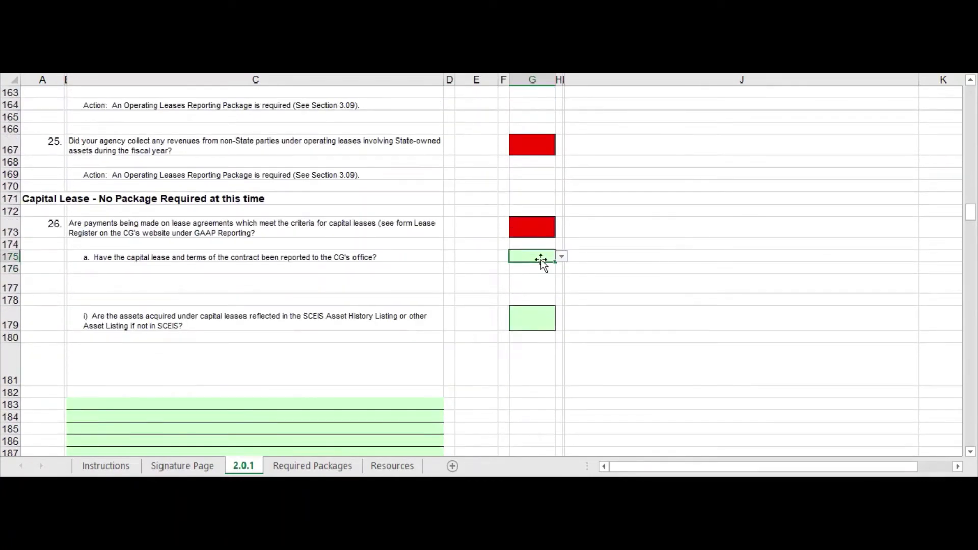
left_click(539, 226)
left_click(562, 231)
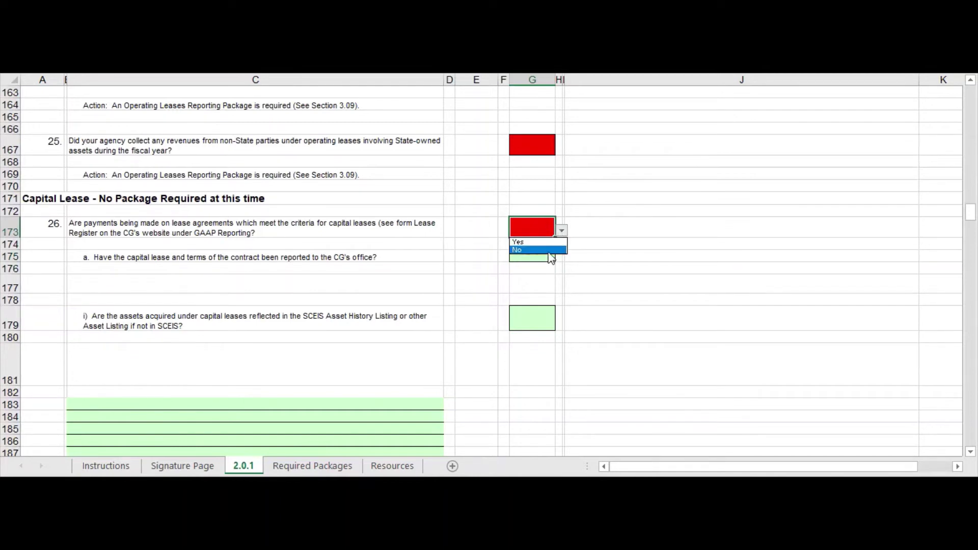
left_click(548, 243)
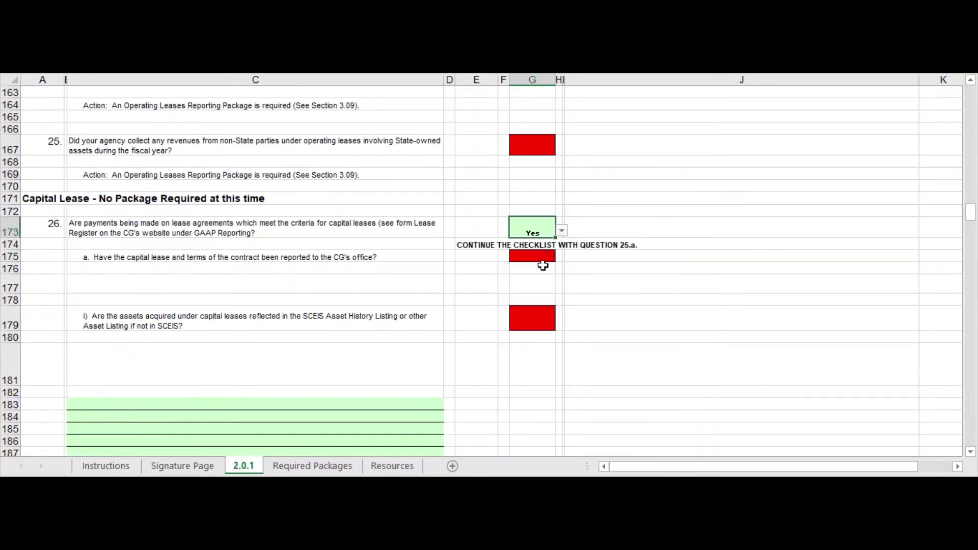
left_click(541, 257)
left_click(544, 320)
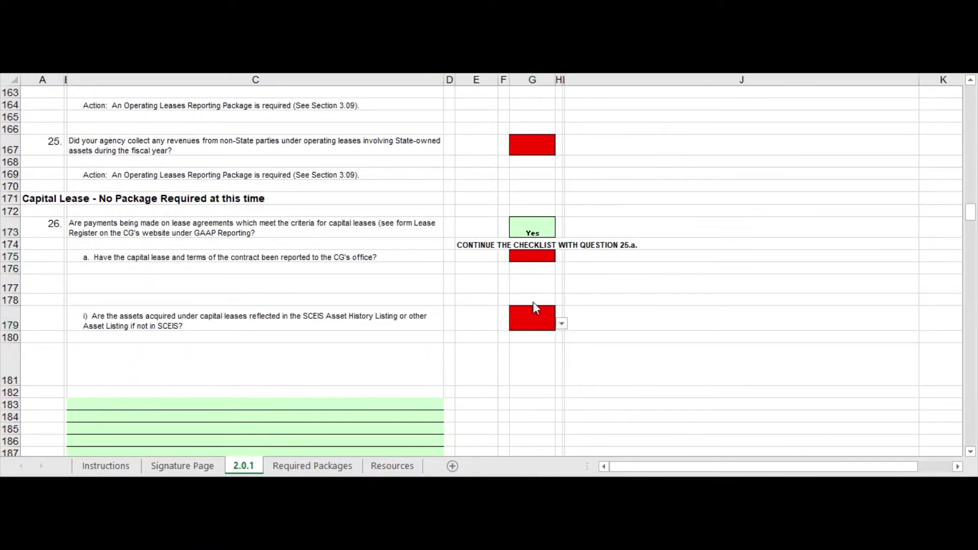
Scroll to the end of the 2.0.1 checklist, then move to Required Packages with Ctrl+Page Down
scroll(543, 311, "down", 2)
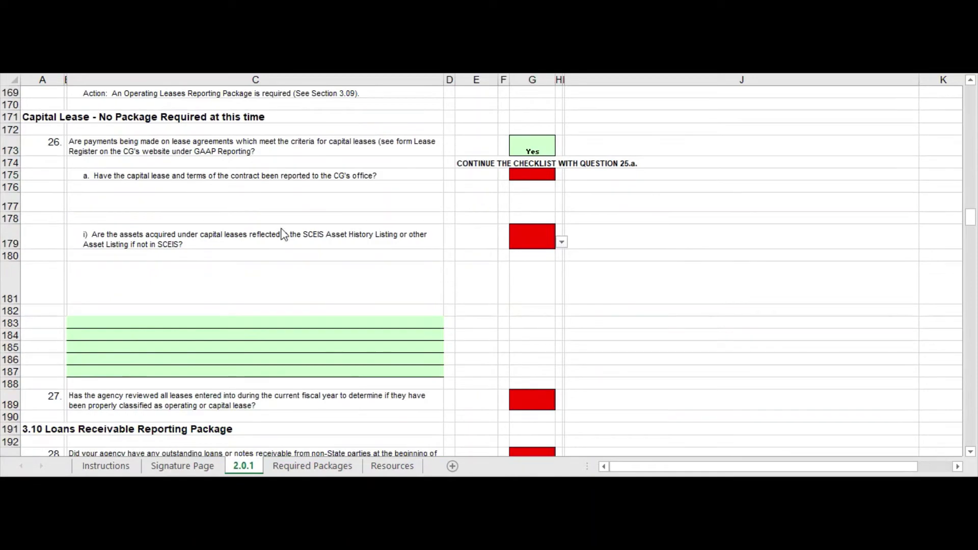
scroll(483, 386, "down", 5)
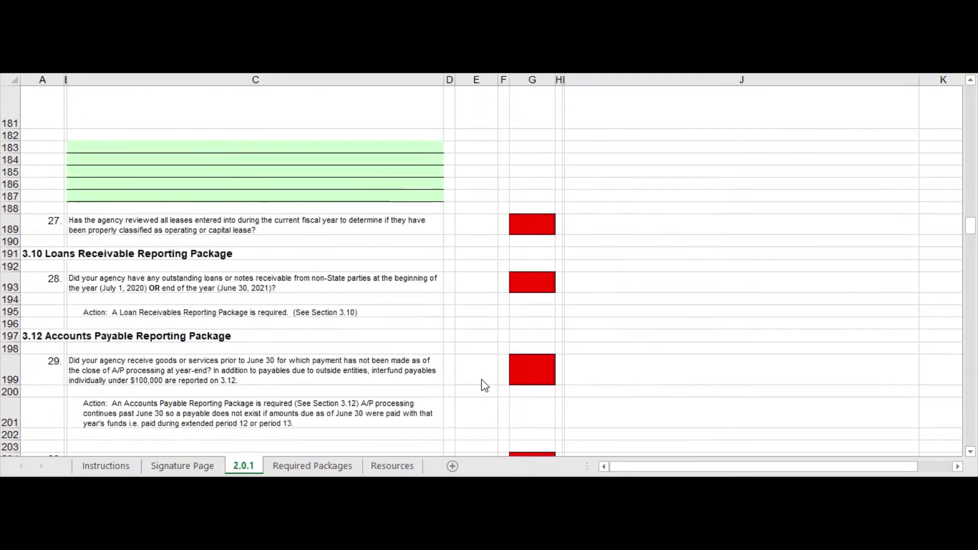
scroll(485, 386, "down", 7)
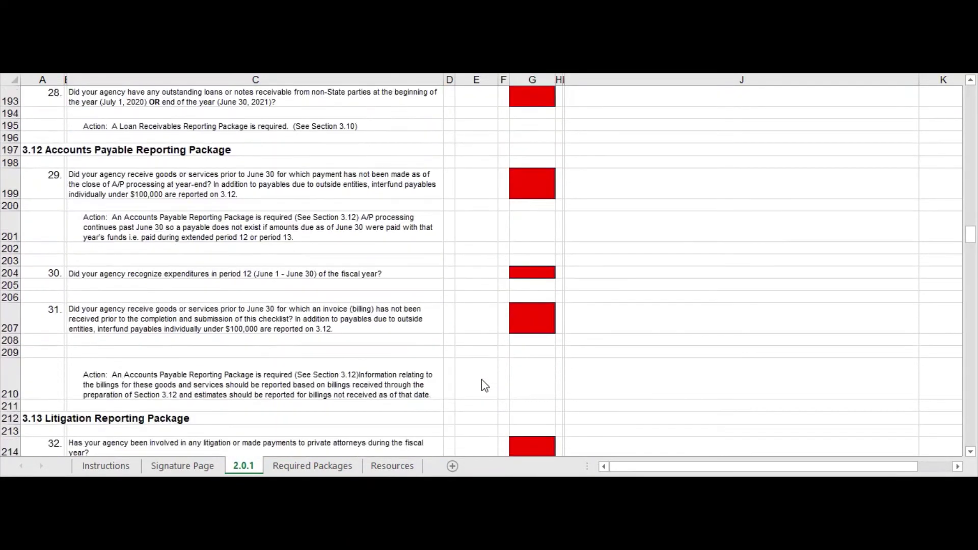
scroll(485, 385, "down", 5)
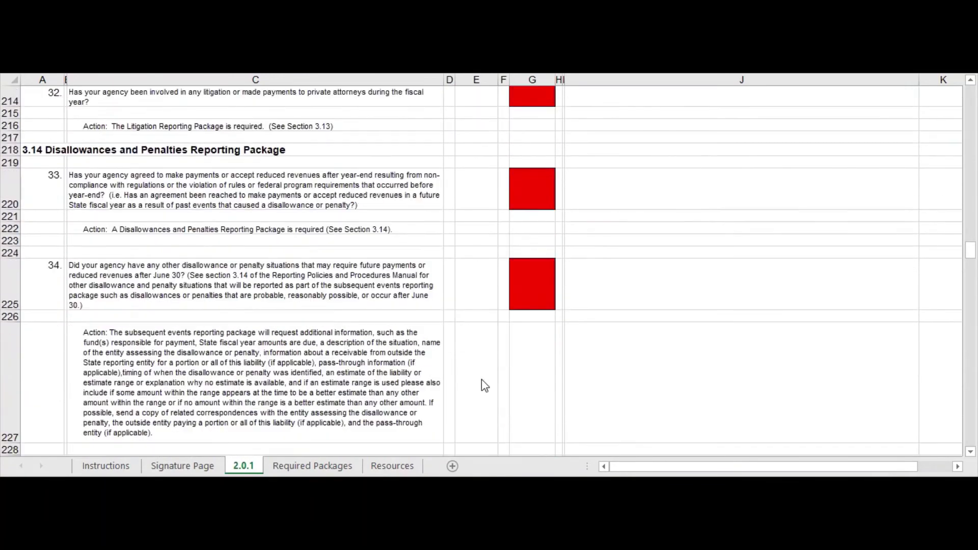
scroll(485, 386, "down", 2)
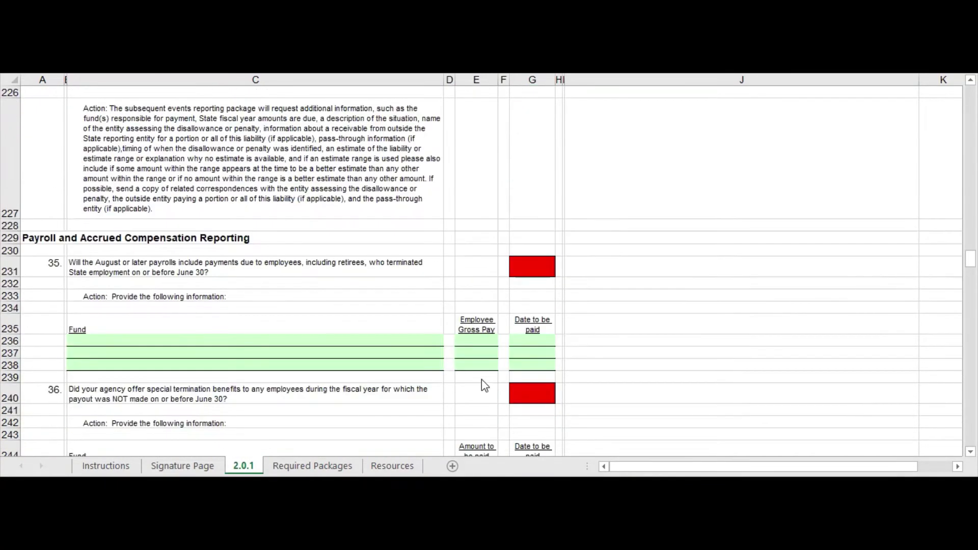
scroll(485, 386, "down", 7)
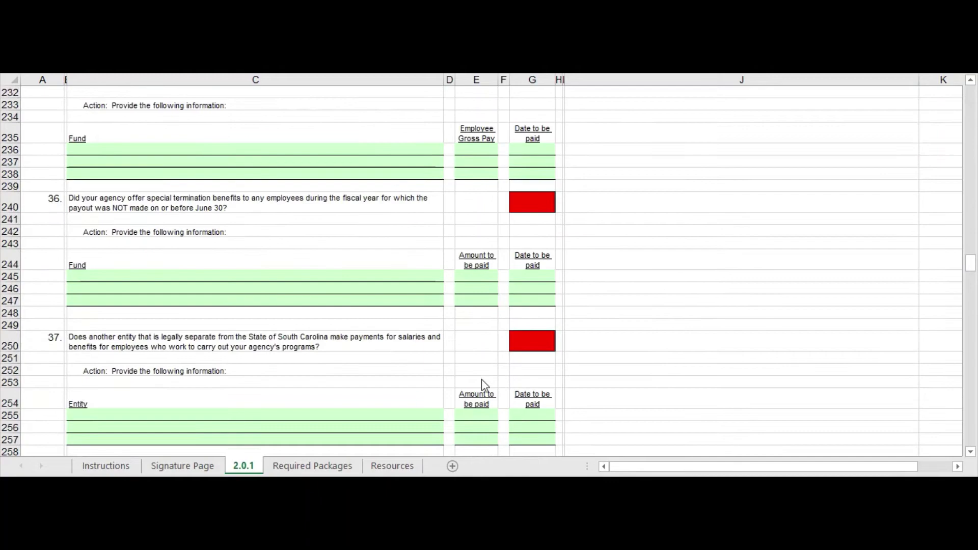
key("ctrl+Page_Down")
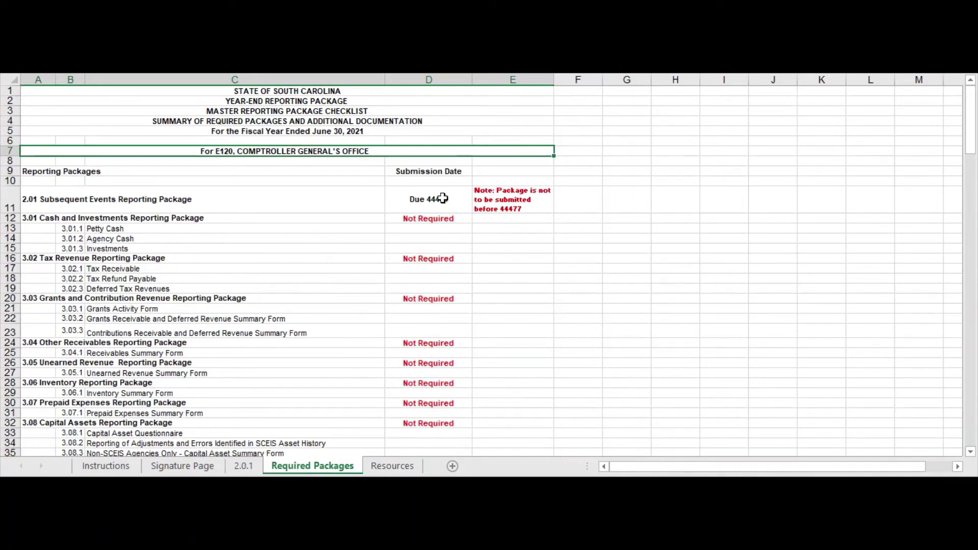
Check the 2.01 Subsequent Events due date and the Investments line, then switch to the Resources sheet
left_click(424, 197)
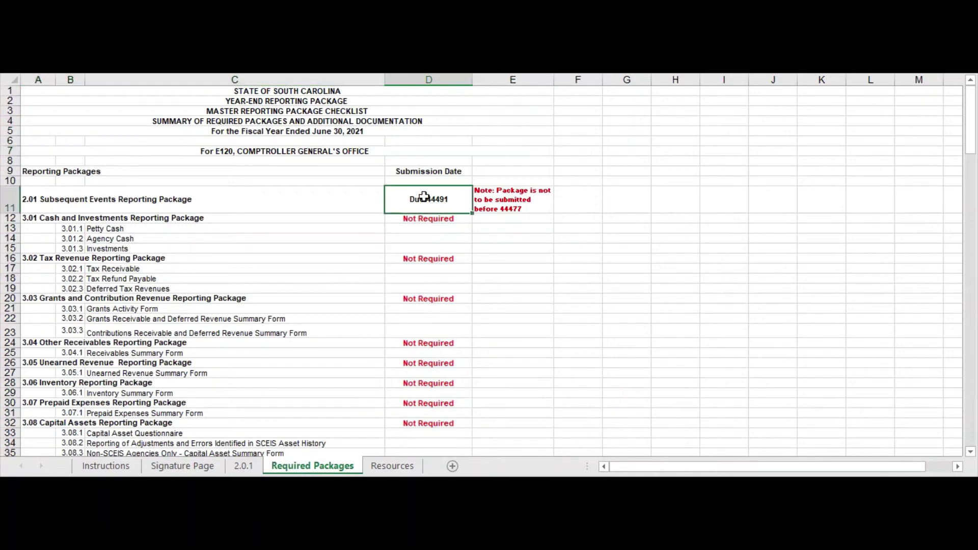
left_click(318, 250)
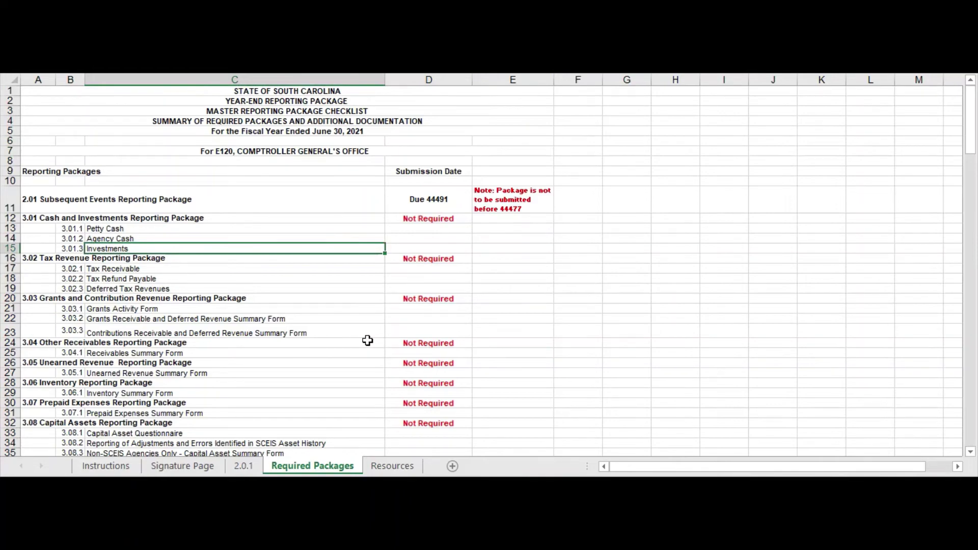
scroll(368, 340, "down", 7)
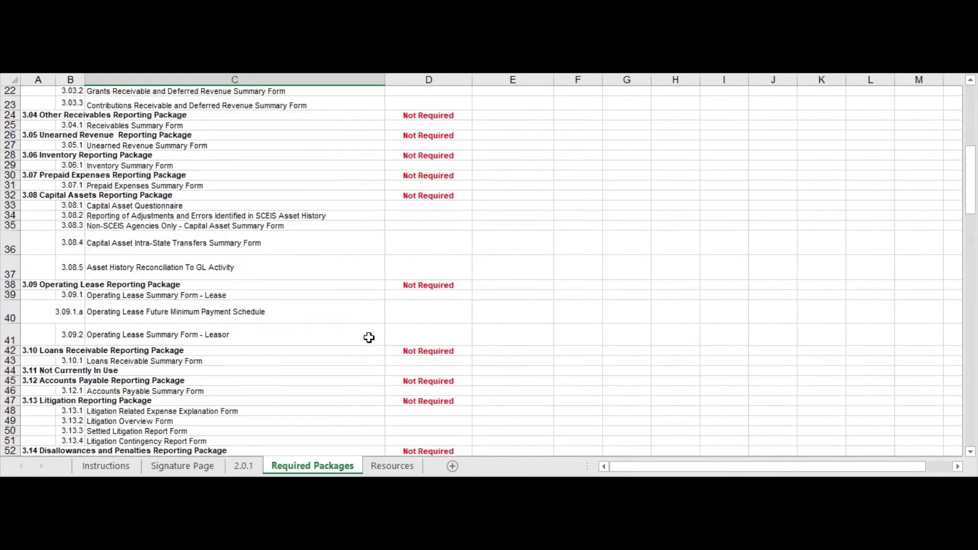
scroll(369, 338, "down", 1)
left_click(406, 468)
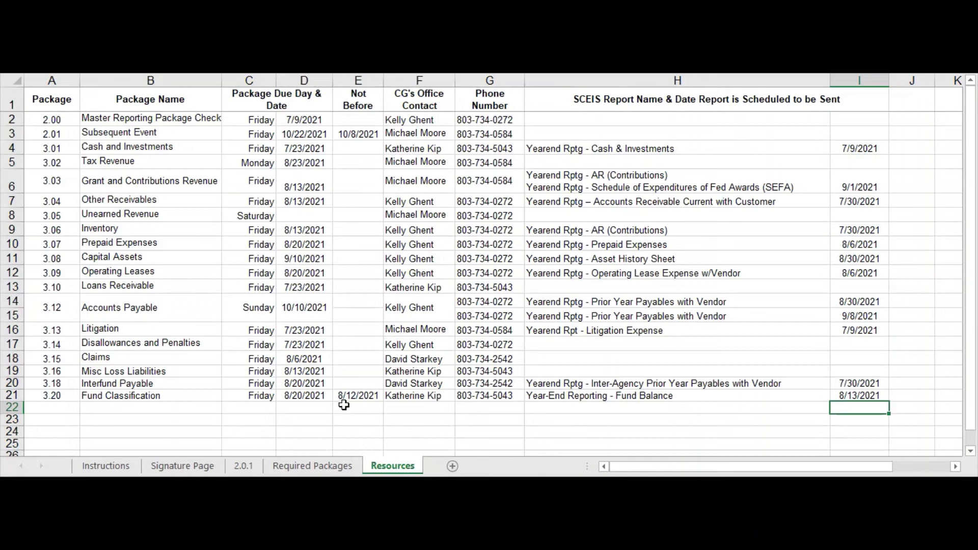
Show the Signature Page and select the empty reviewer date-submitted cell E17
left_click(183, 466)
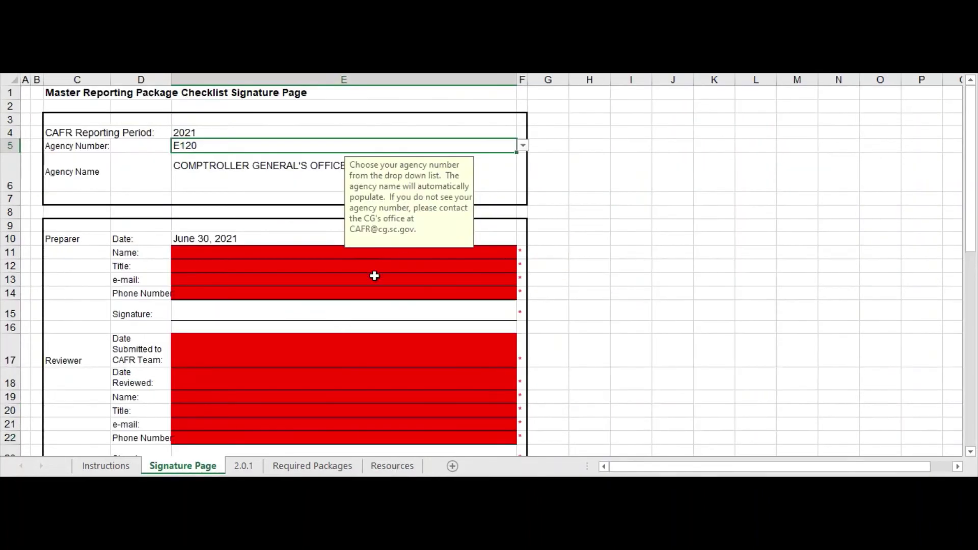
left_click(255, 466)
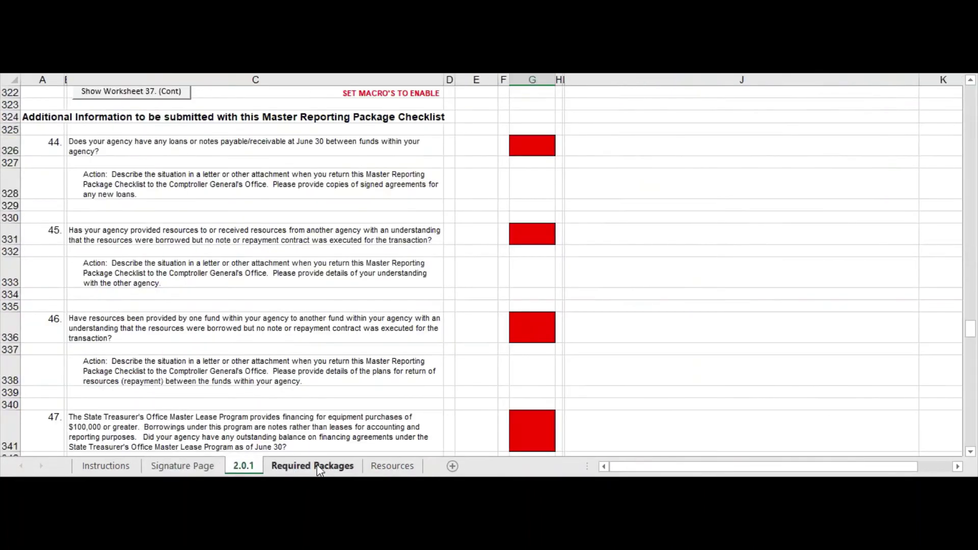
left_click(183, 465)
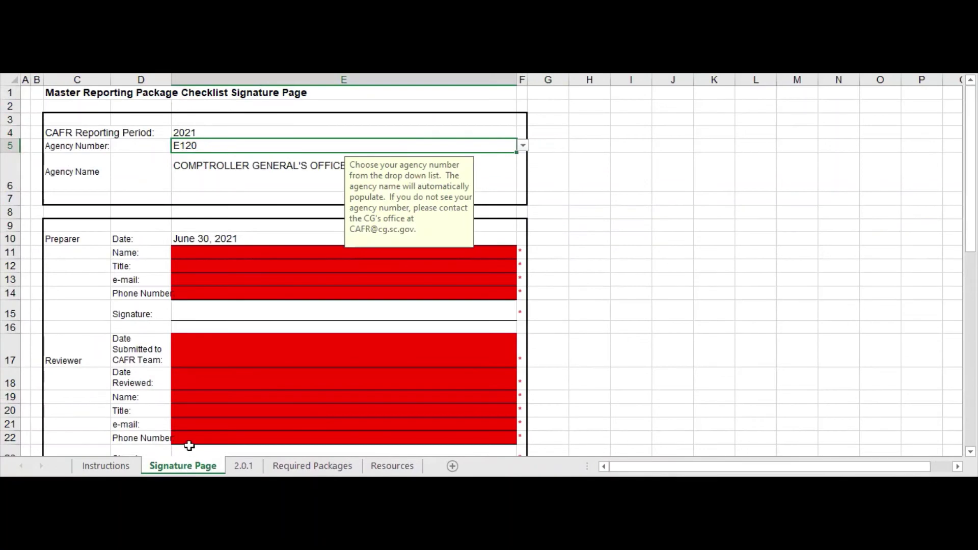
scroll(188, 446, "down", 1)
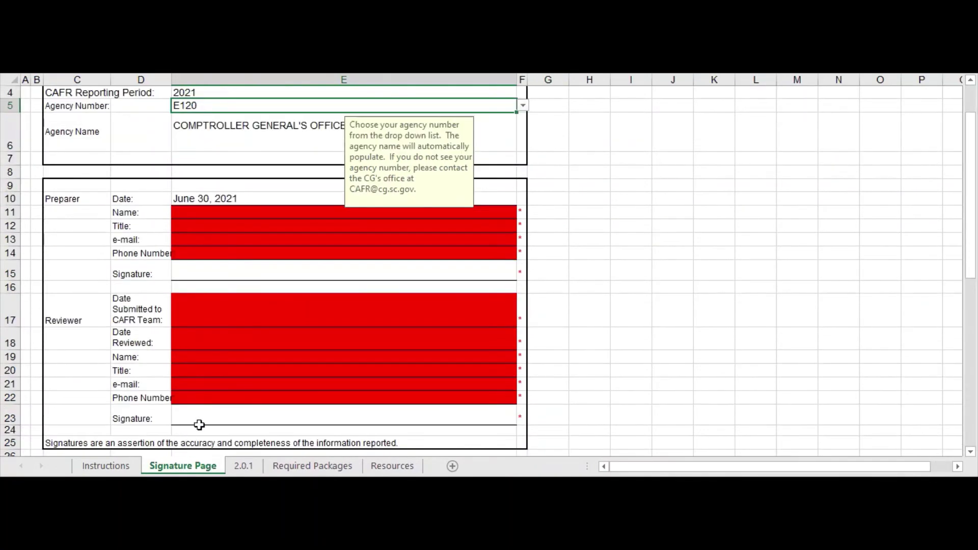
left_click(203, 313)
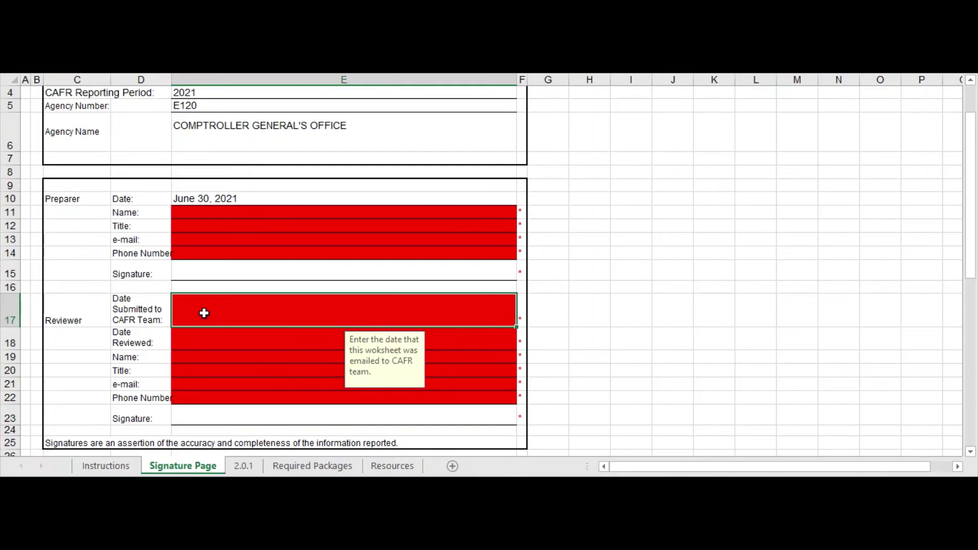
Select the preparer fields E11:E14 and reviewer fields E17:E22, then return to the Resources sheet
left_click_drag(208, 214, 203, 240)
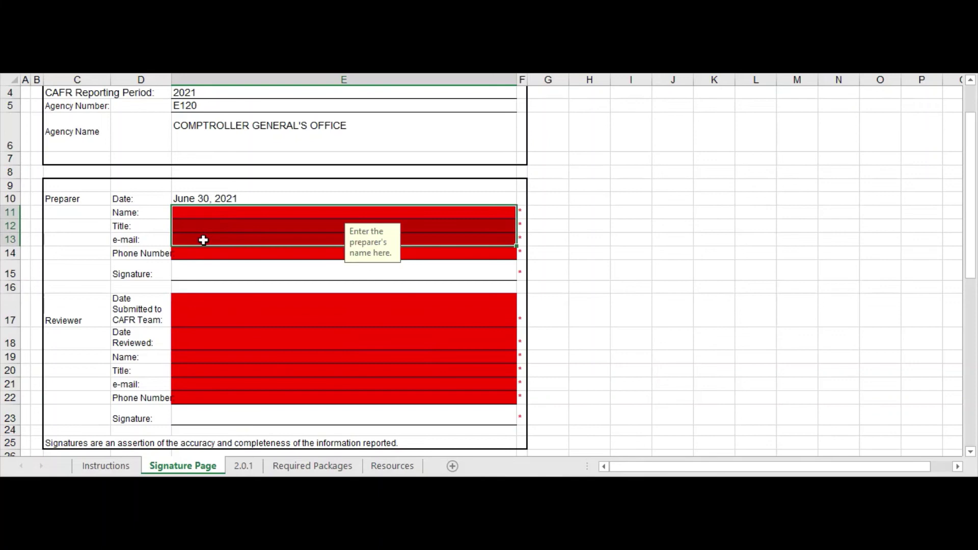
left_click_drag(221, 308, 218, 393)
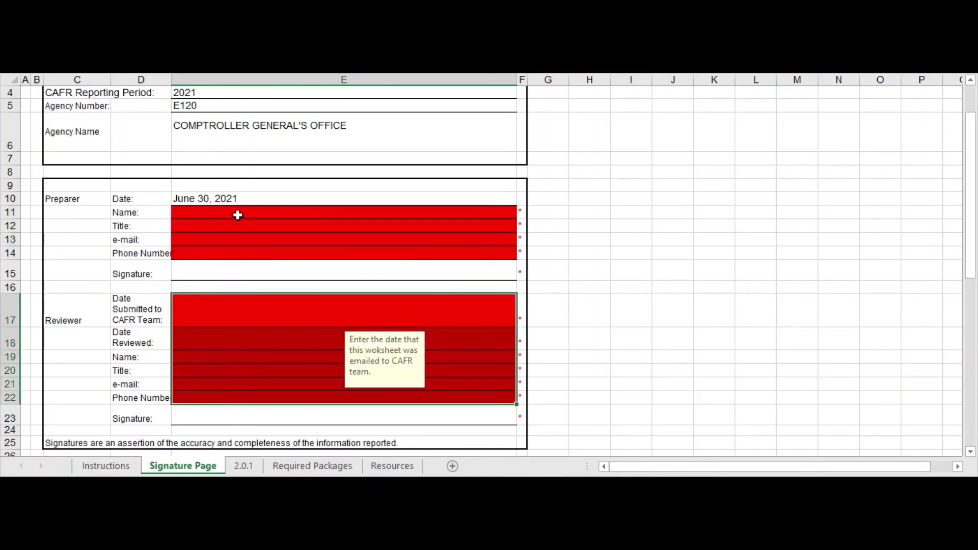
left_click_drag(237, 215, 229, 250)
left_click_drag(222, 301, 223, 395)
left_click(403, 466)
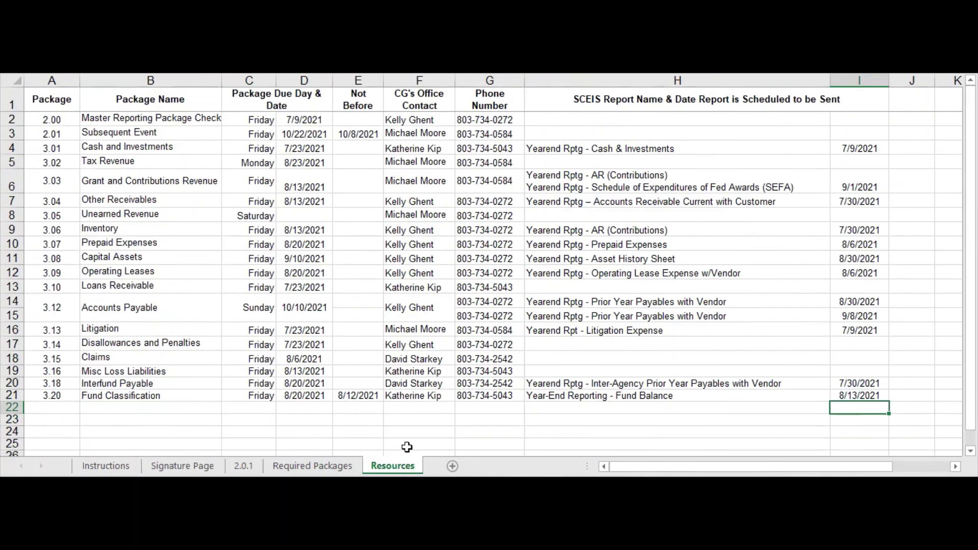